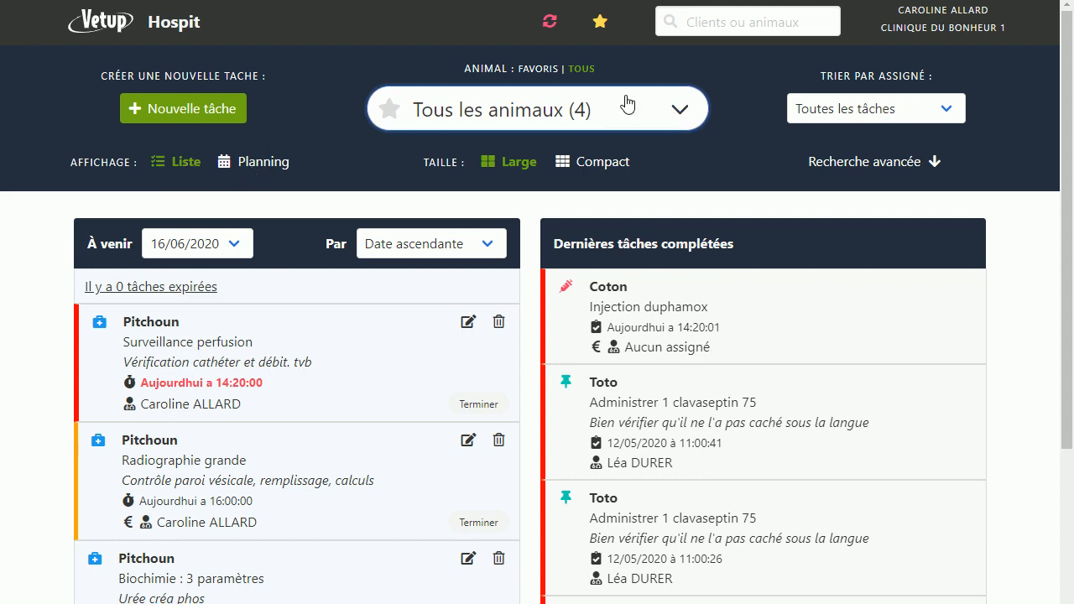
Step: Filter the hospitalised animals to Pitchoun and review its record and upcoming tasks
click(686, 118)
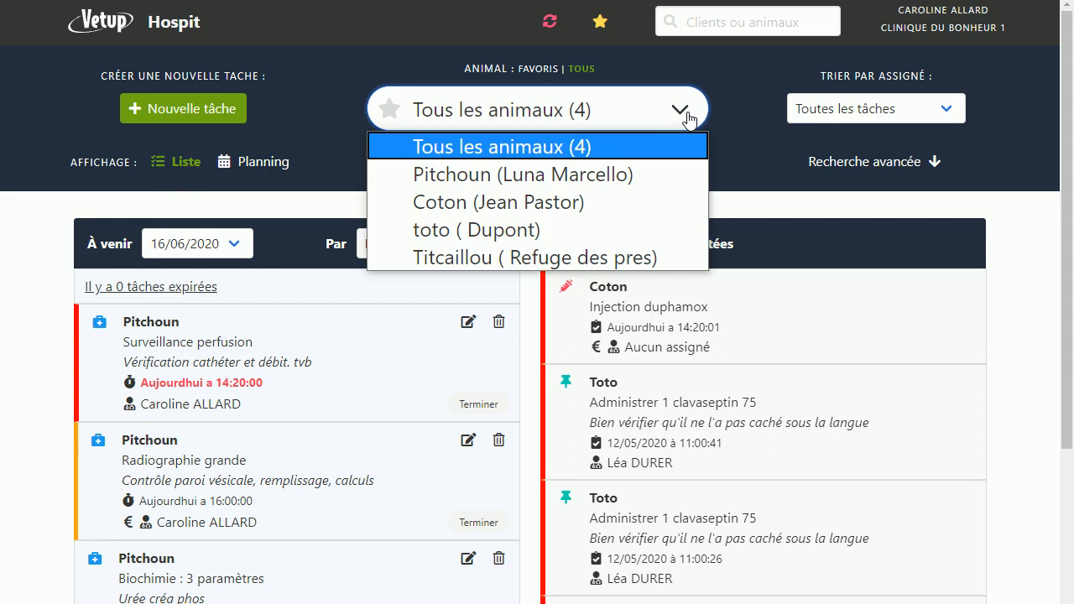
click(592, 178)
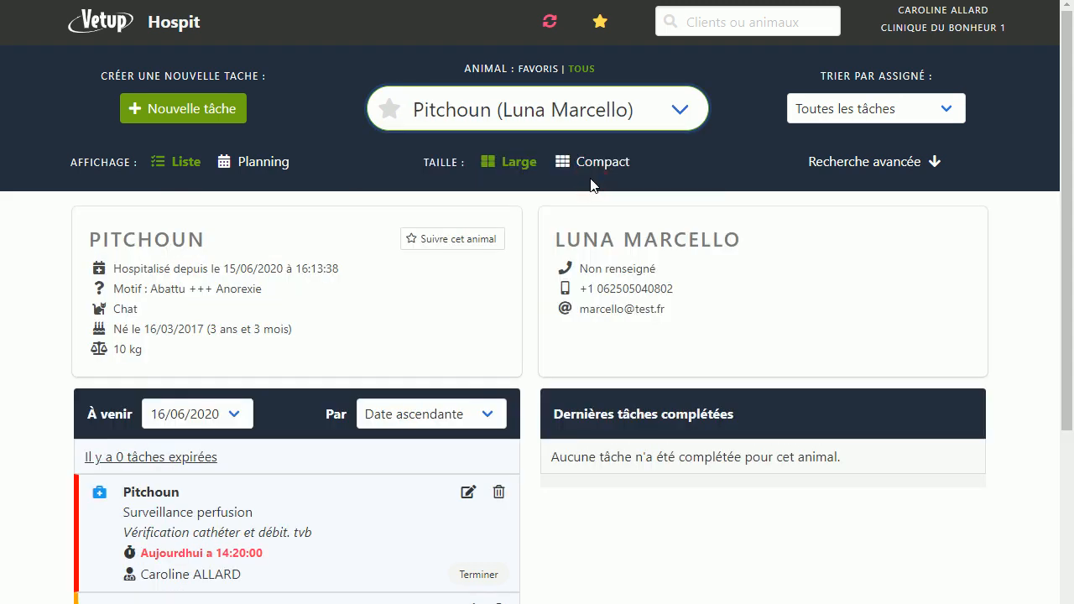
scroll(374, 255, down, 4)
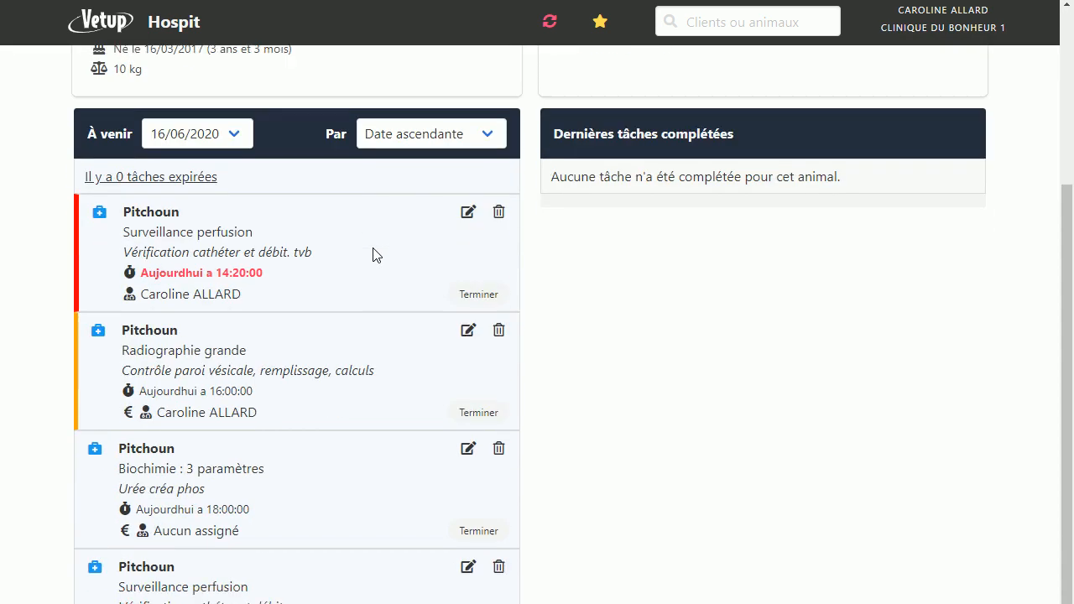
scroll(373, 254, down, 1)
scroll(373, 255, up, 5)
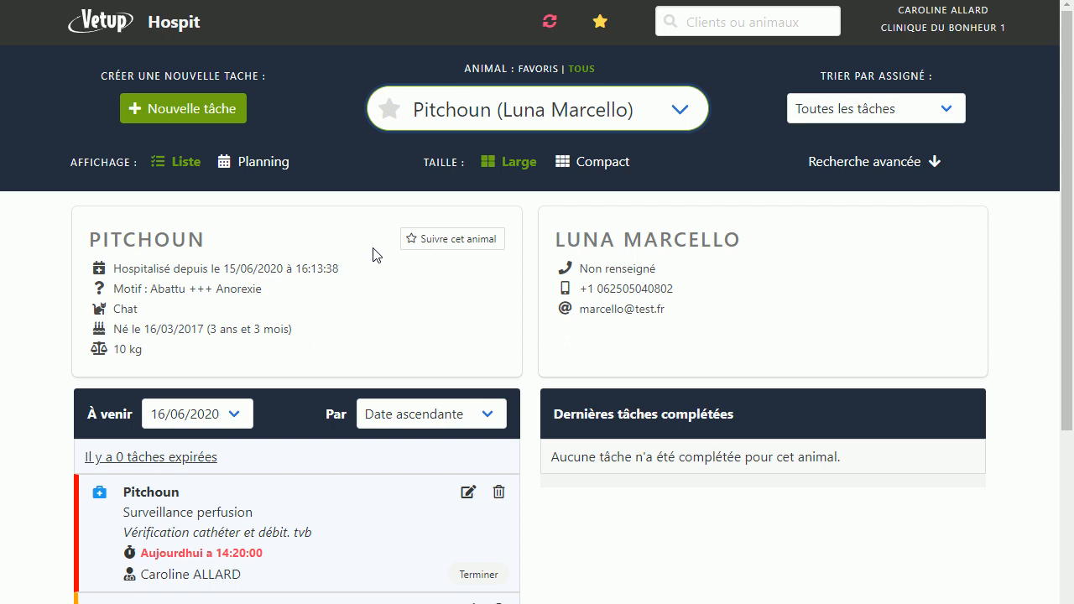
scroll(373, 254, down, 1)
scroll(373, 254, up, 1)
Step: Start a new task for Pitchoun and set its time to 18:00
click(181, 120)
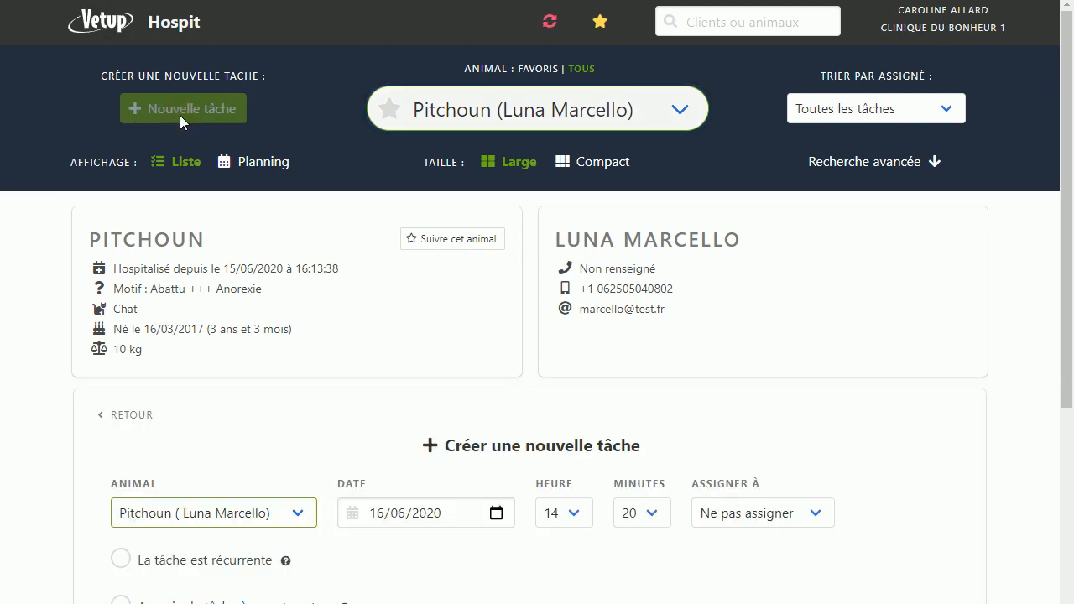
scroll(180, 115, down, 2)
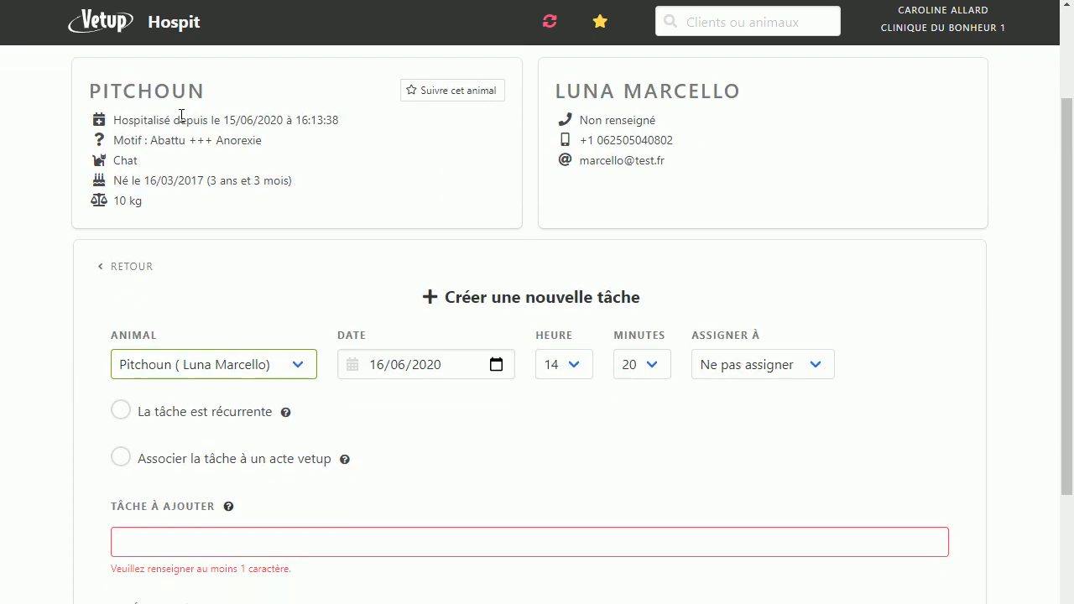
scroll(181, 115, down, 1)
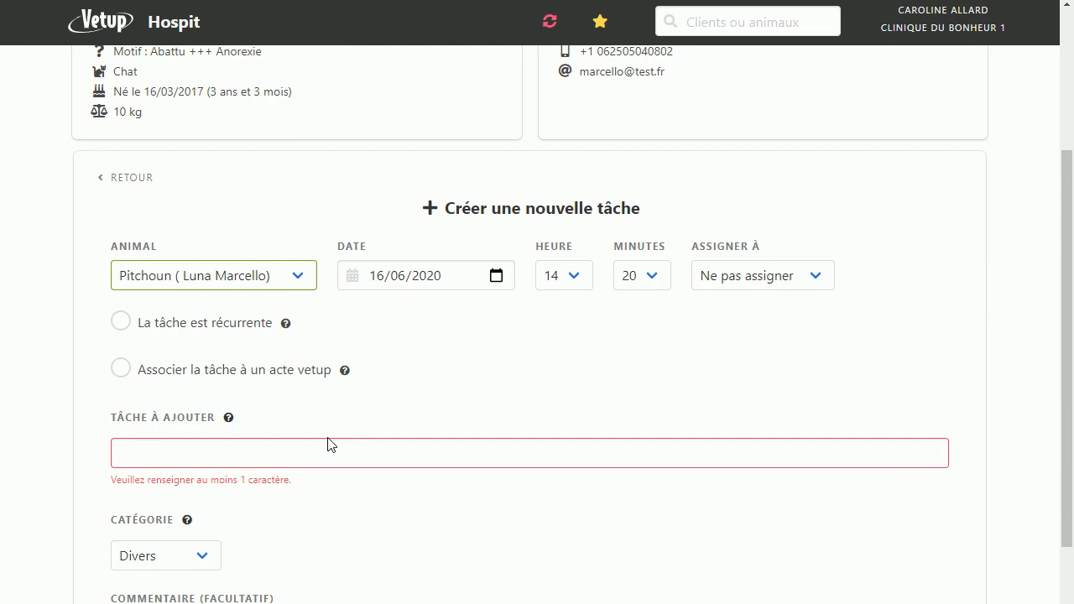
click(573, 275)
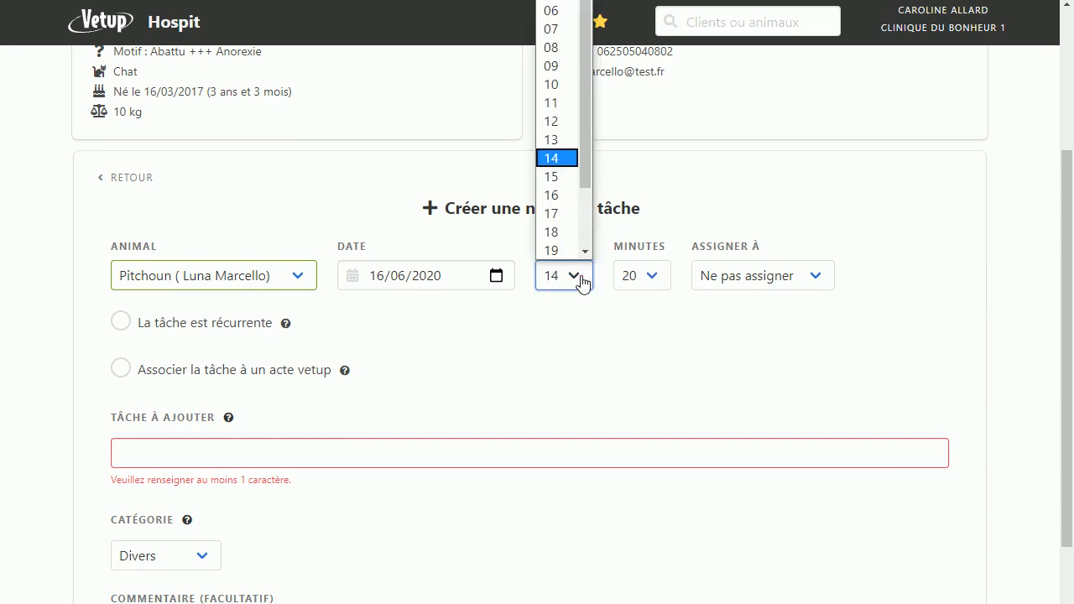
click(551, 233)
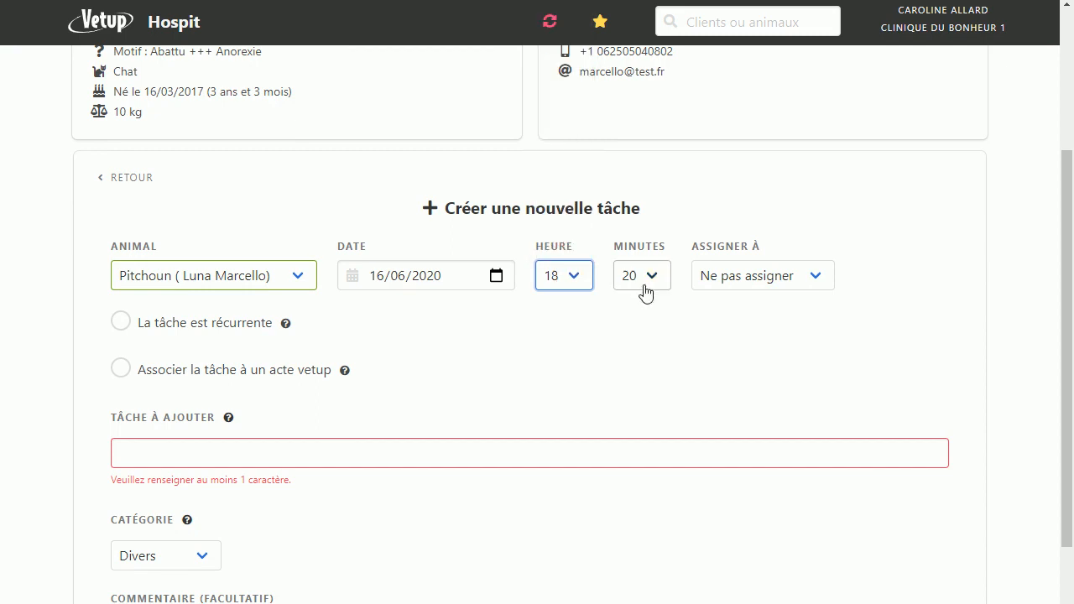
click(656, 279)
click(638, 299)
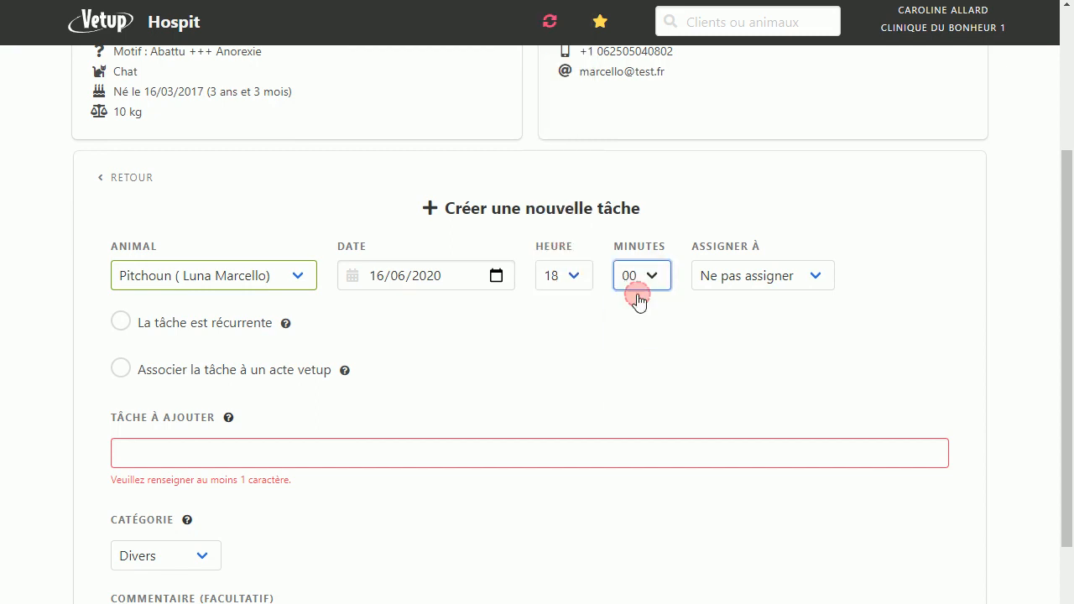
Step: Make the task recurrent, repeated "1 fois par jour" for "2 jours"
click(122, 325)
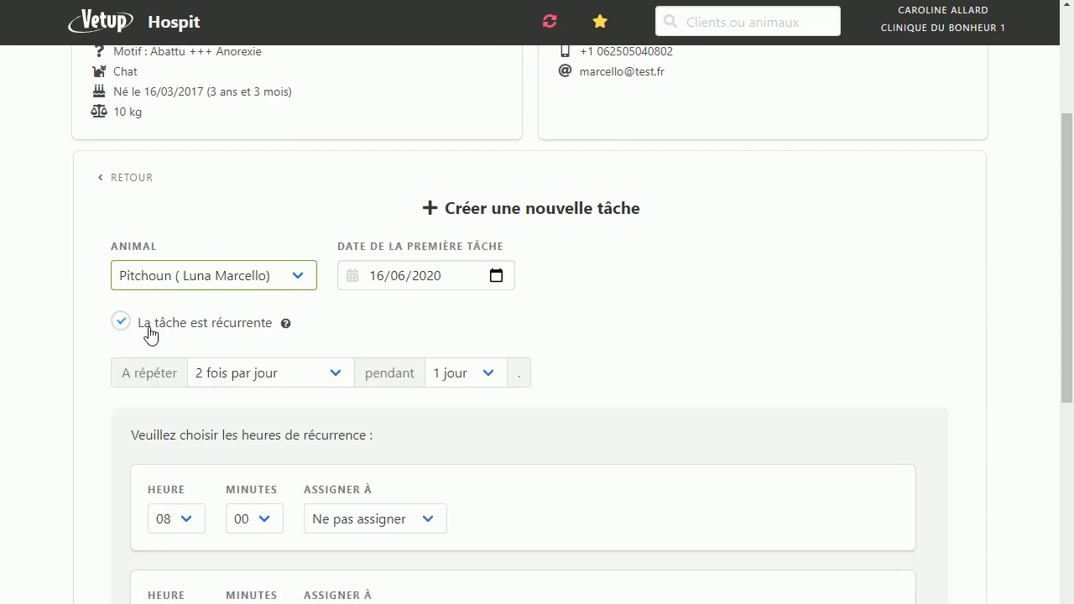
click(334, 377)
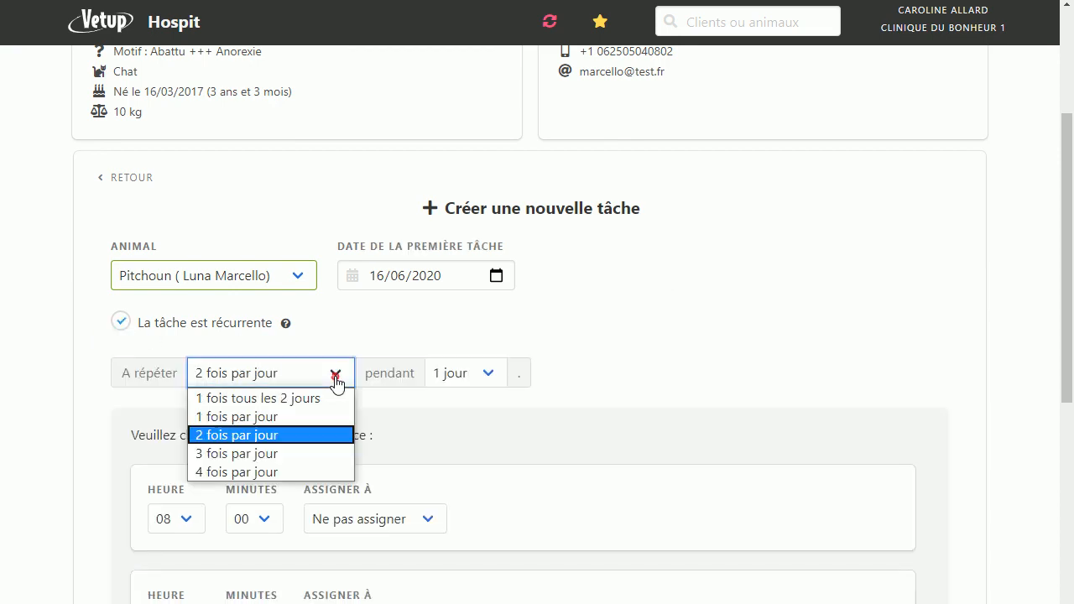
click(249, 417)
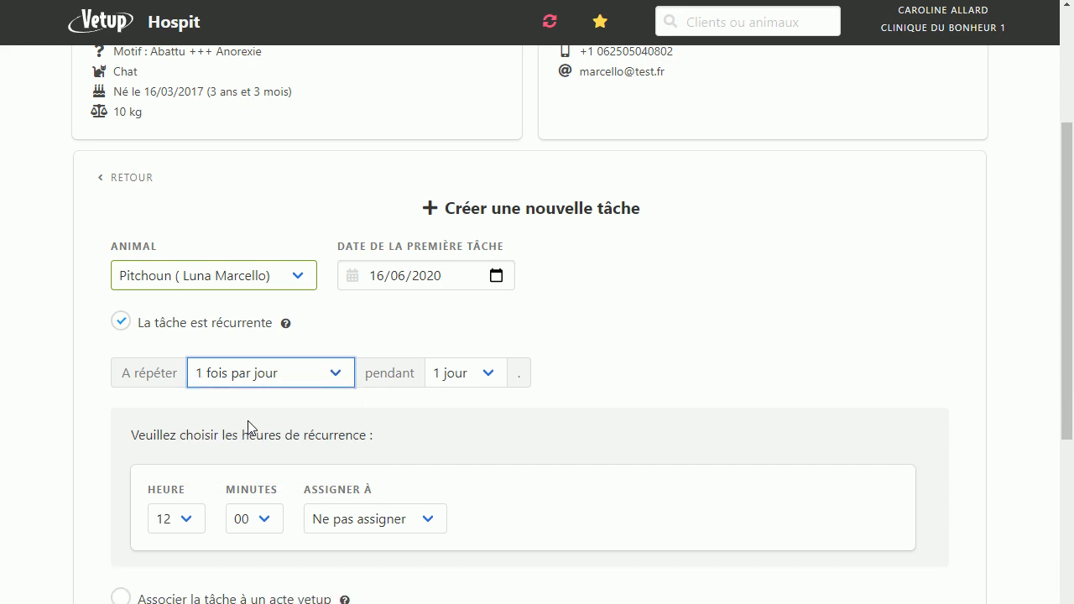
click(488, 379)
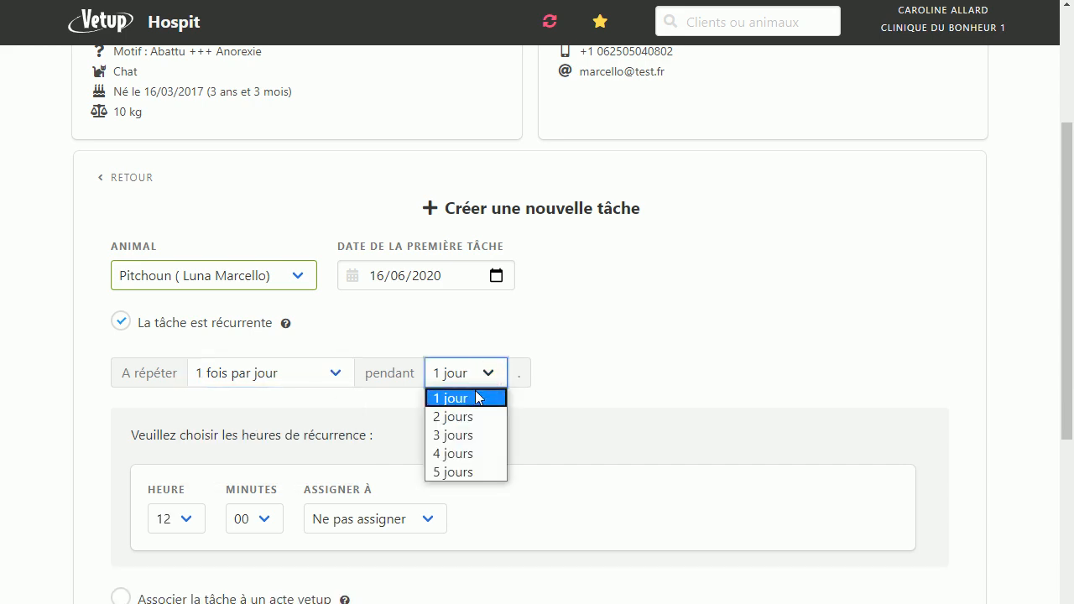
click(460, 417)
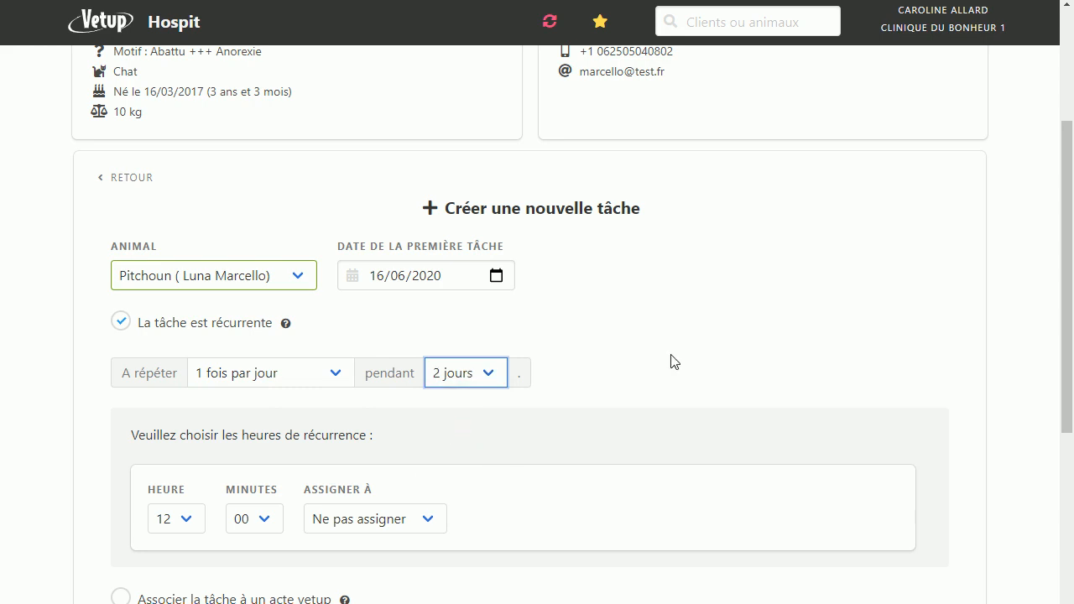
Step: Set the recurrence hour to 18 and look through the available assignees without assigning anyone
scroll(673, 362, down, 2)
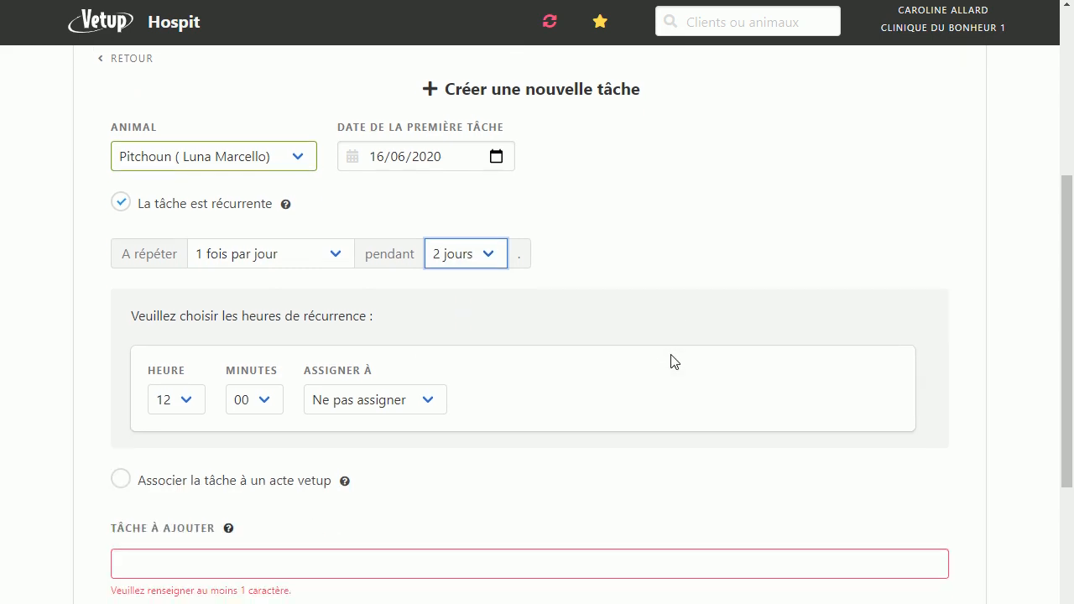
click(193, 408)
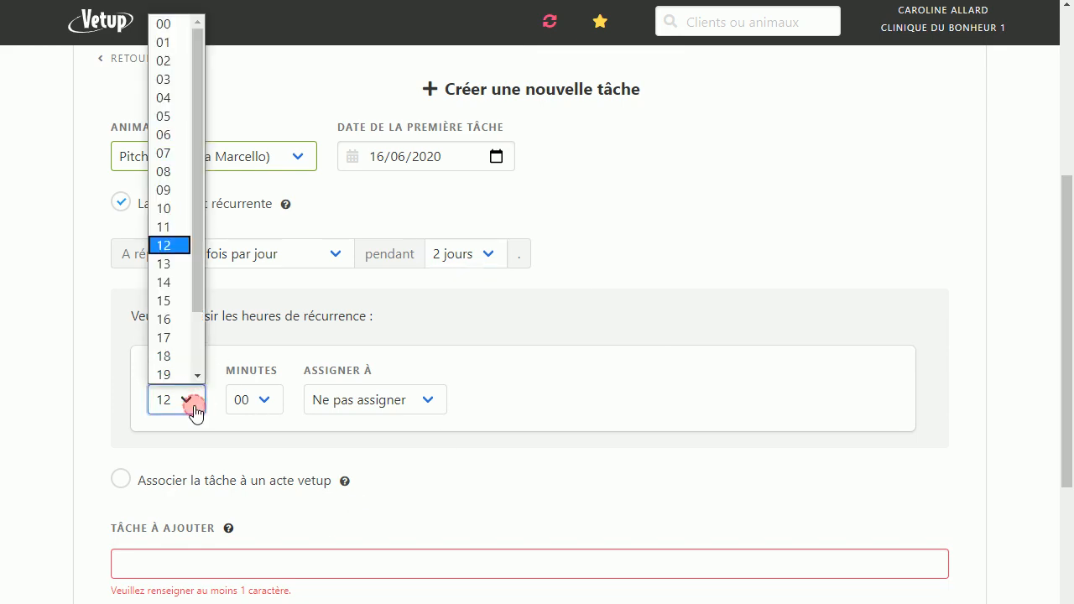
click(165, 357)
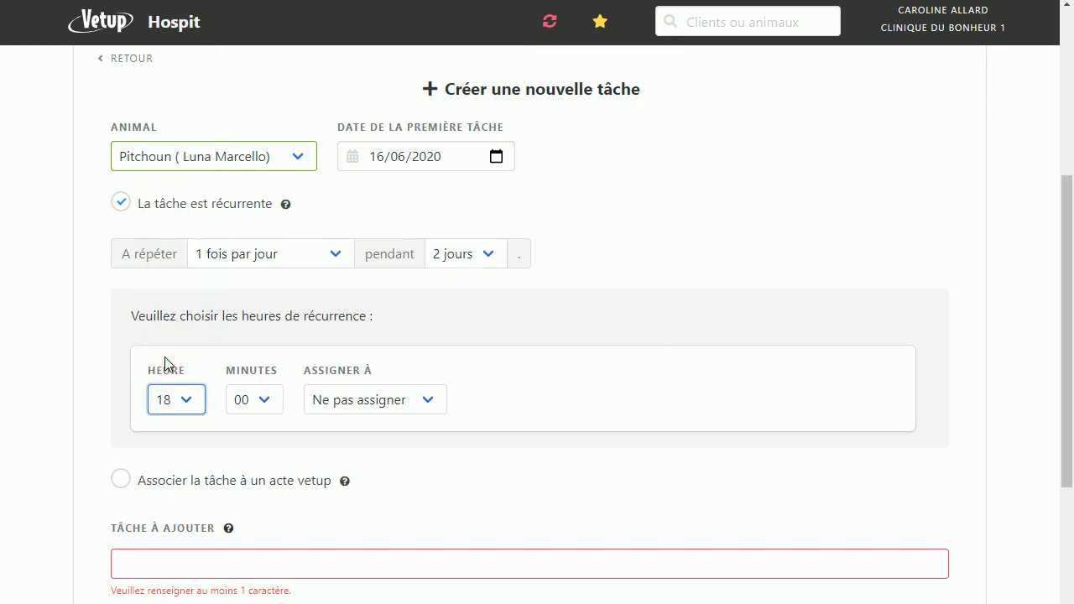
click(435, 408)
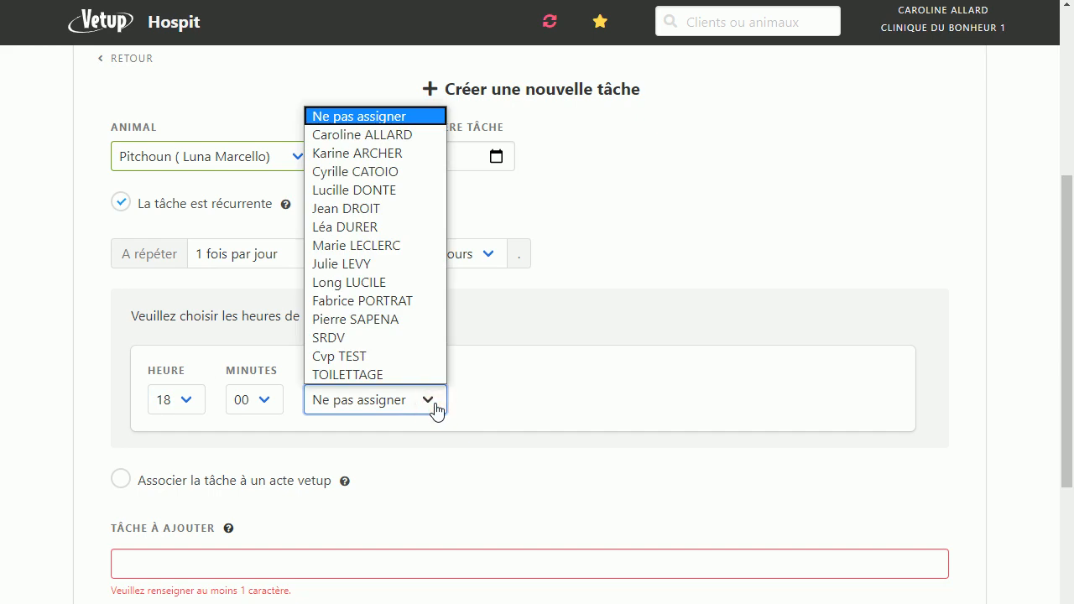
click(637, 207)
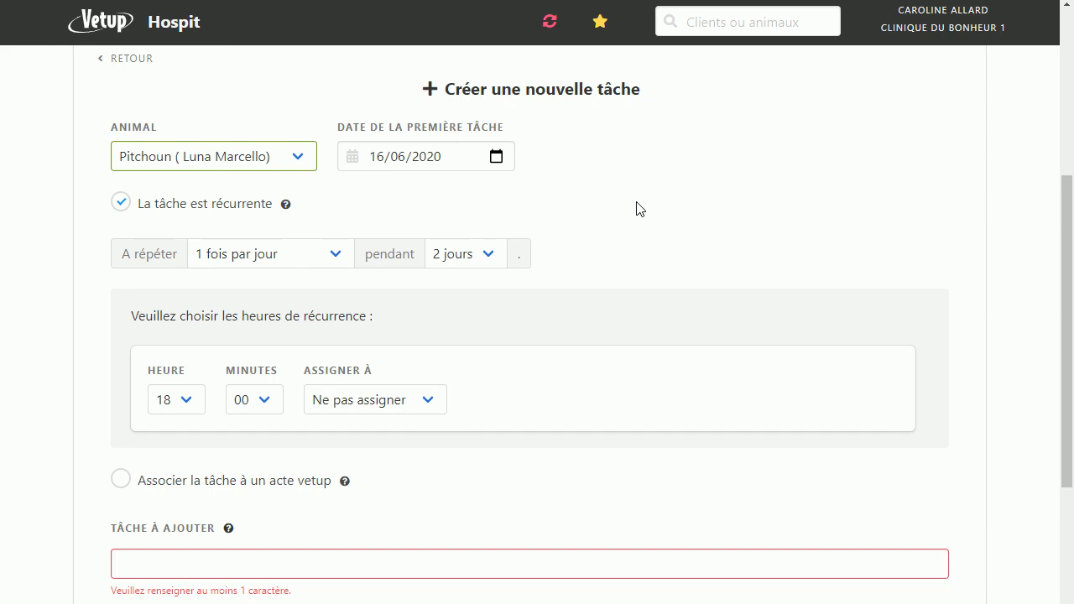
Step: Try associating the task with a Vetup act by searching for "bilan", and remove the association
scroll(637, 207, down, 3)
scroll(637, 208, down, 3)
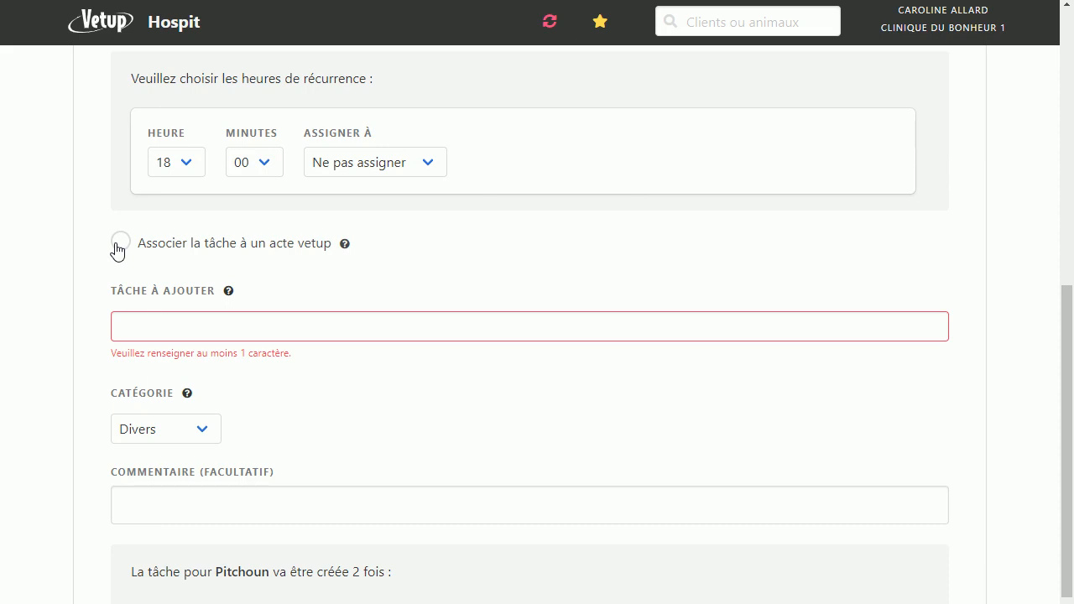
click(118, 248)
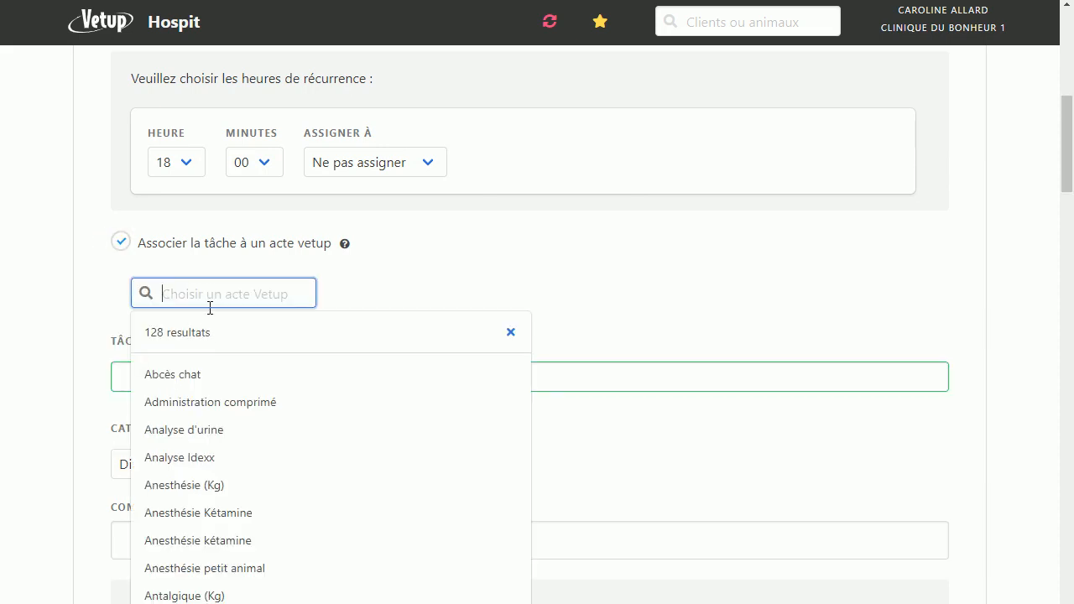
text(bilan)
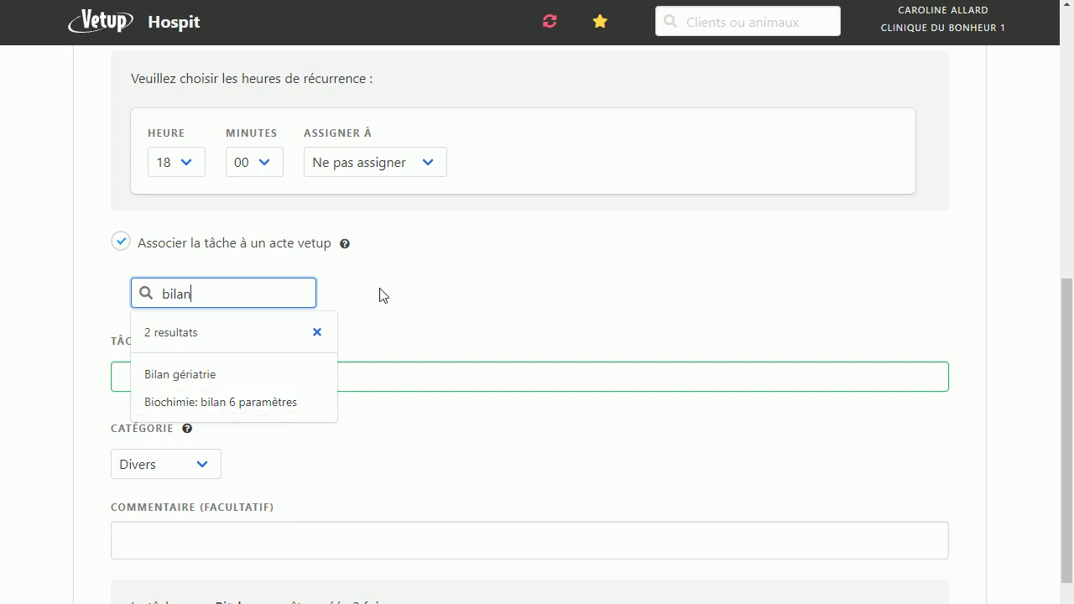
key(BackSpace)
key(BackSpace)
key(BackSpace)
key(BackSpace)
key(BackSpace)
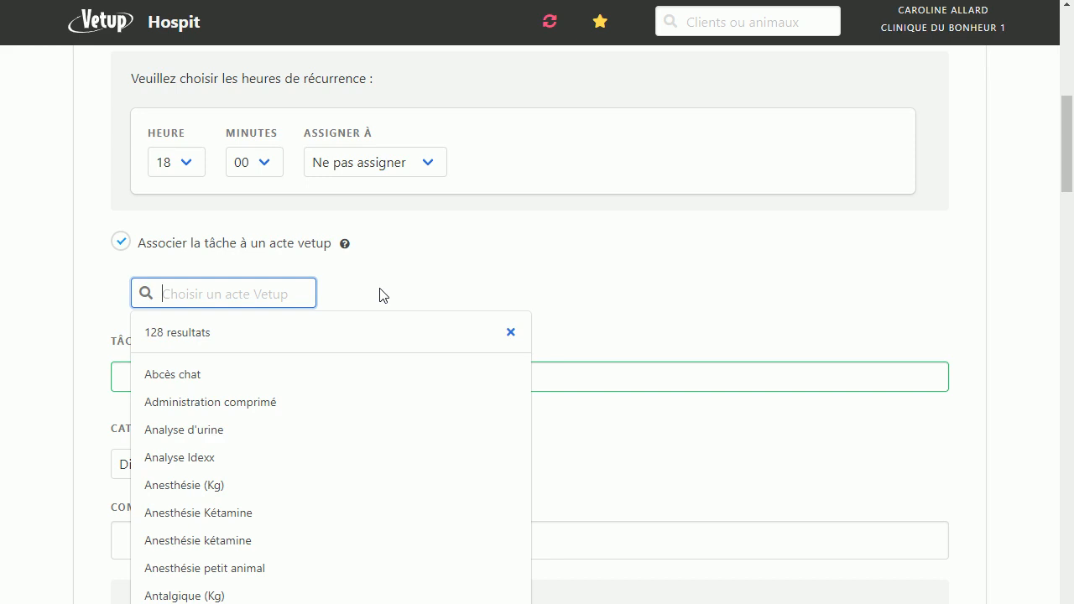
click(122, 245)
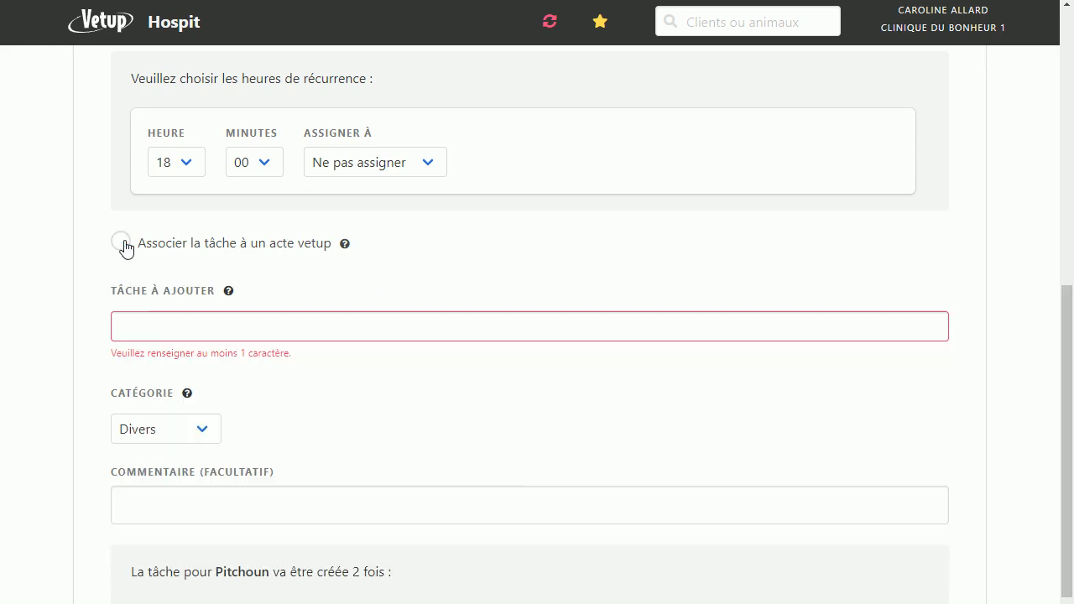
Step: Enter "alimenter et vérifier s'il mange correctement" as the task to add
click(159, 331)
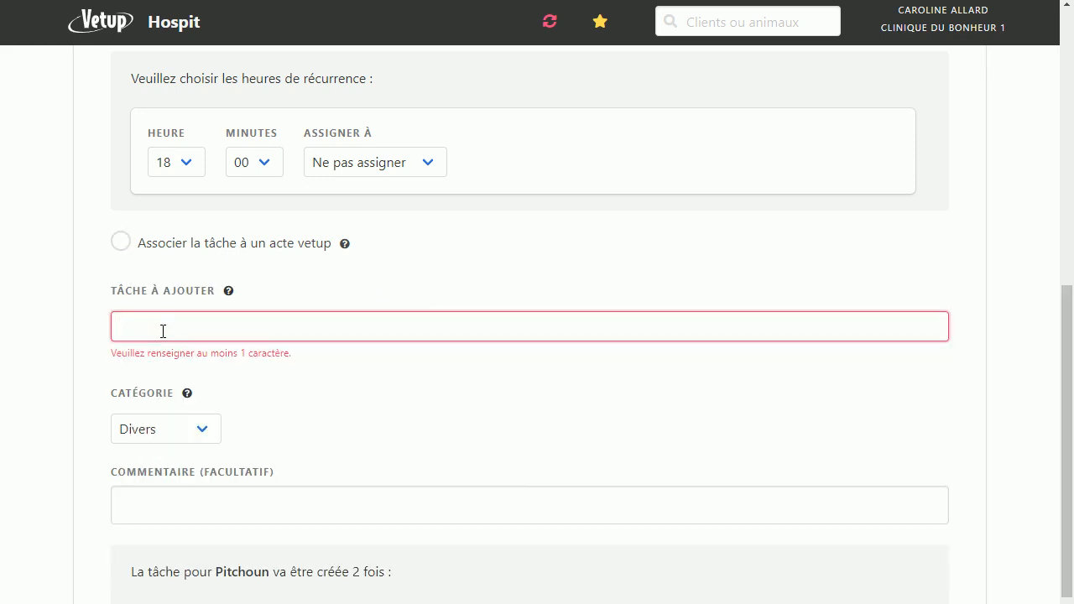
text(alimenter )
text(et véri)
text(fei)
key(BackSpace)
key(BackSpace)
text(ie)
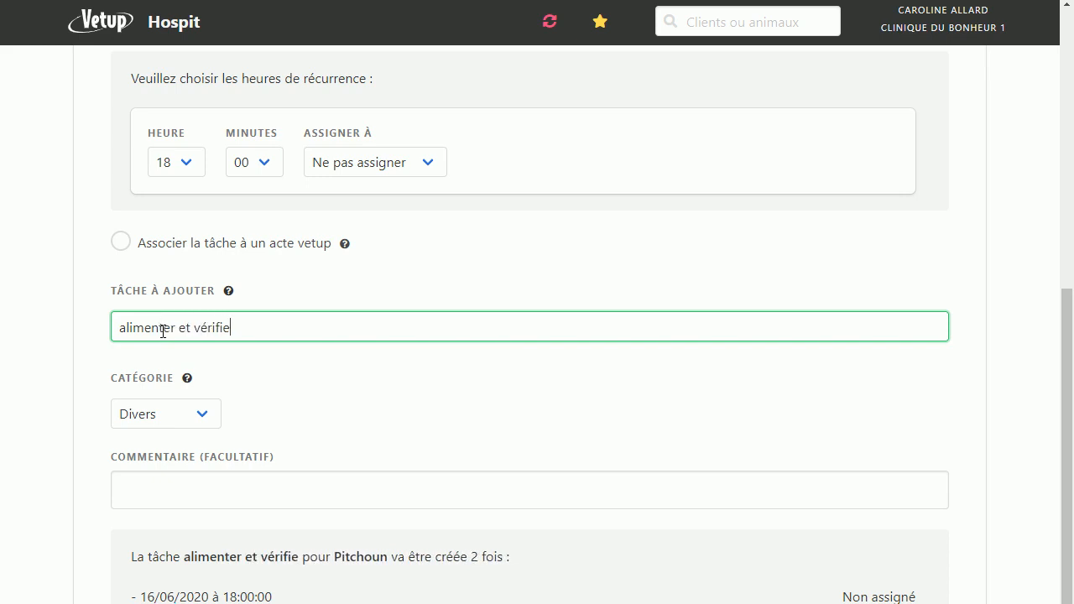
text(r s'il ma)
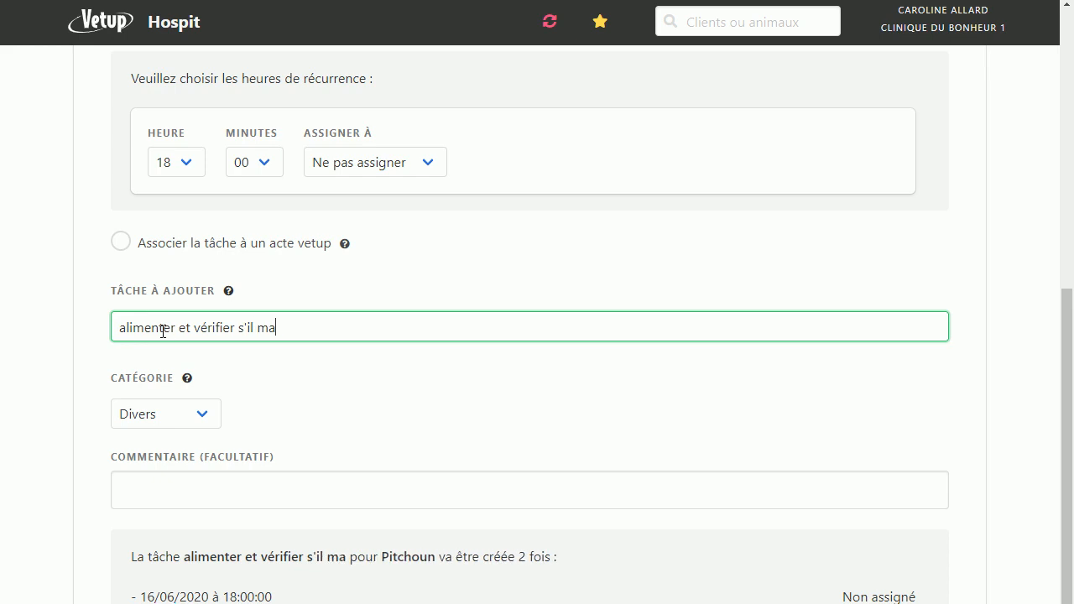
text(nge correc)
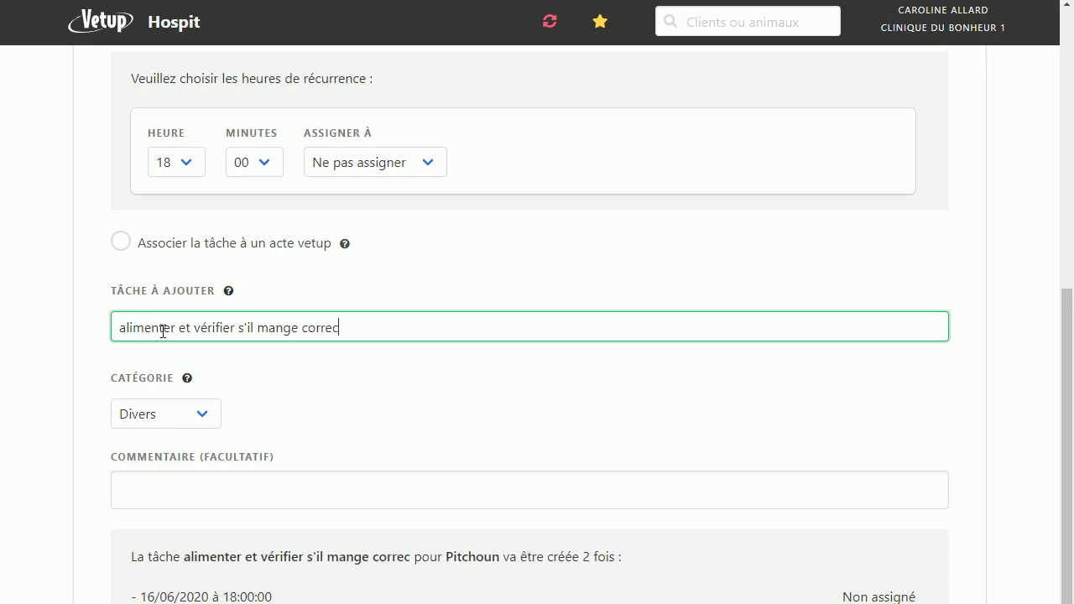
text(etement)
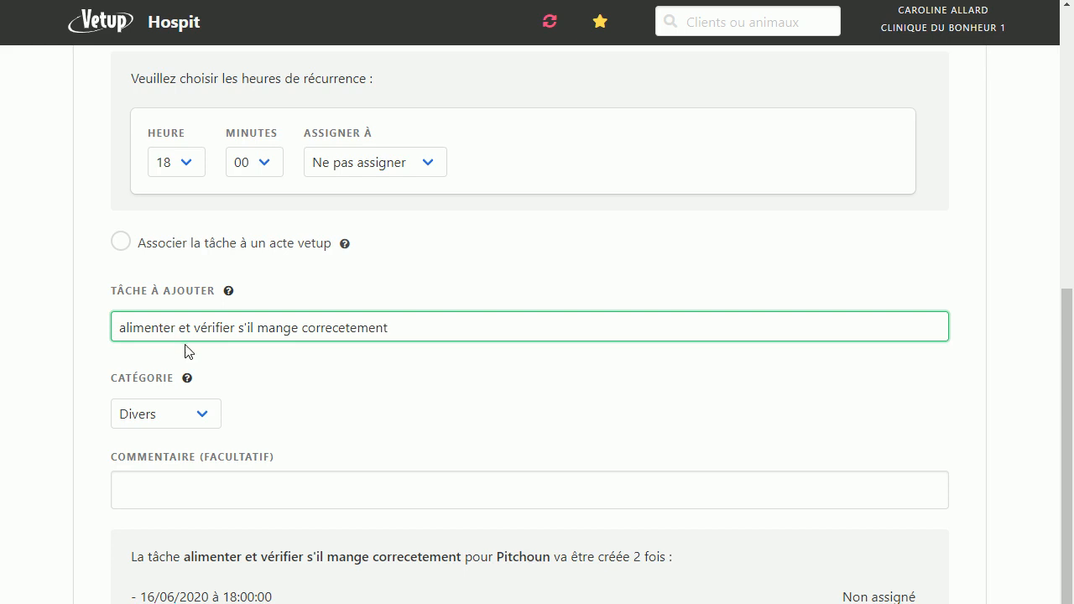
click(343, 330)
key(BackSpace)
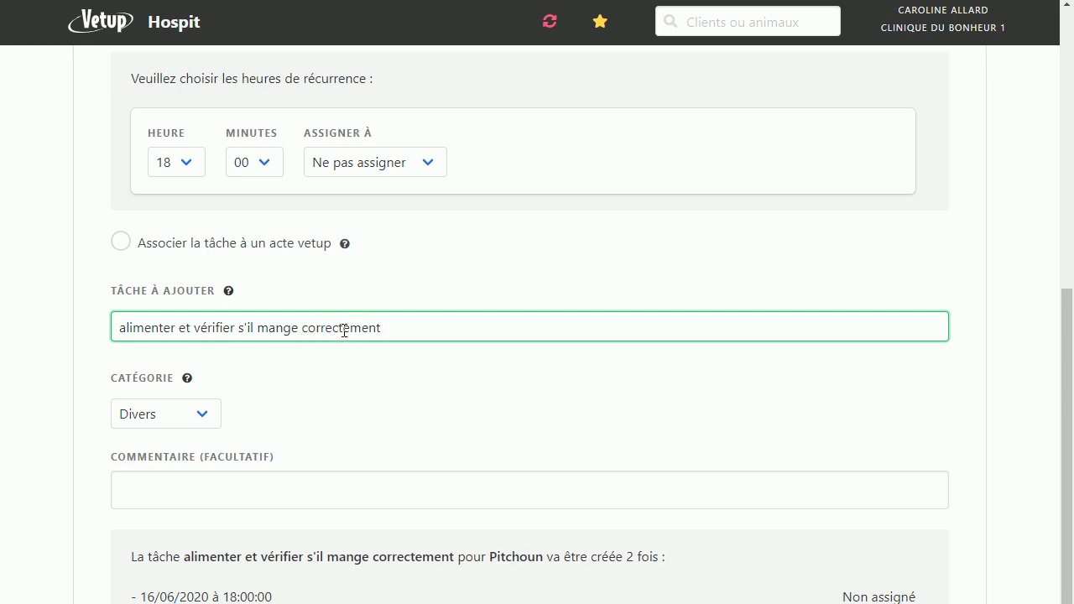
Step: Set the task's category to Soin and add the comment "Alimenter avec i/d"
scroll(343, 330, down, 1)
click(204, 310)
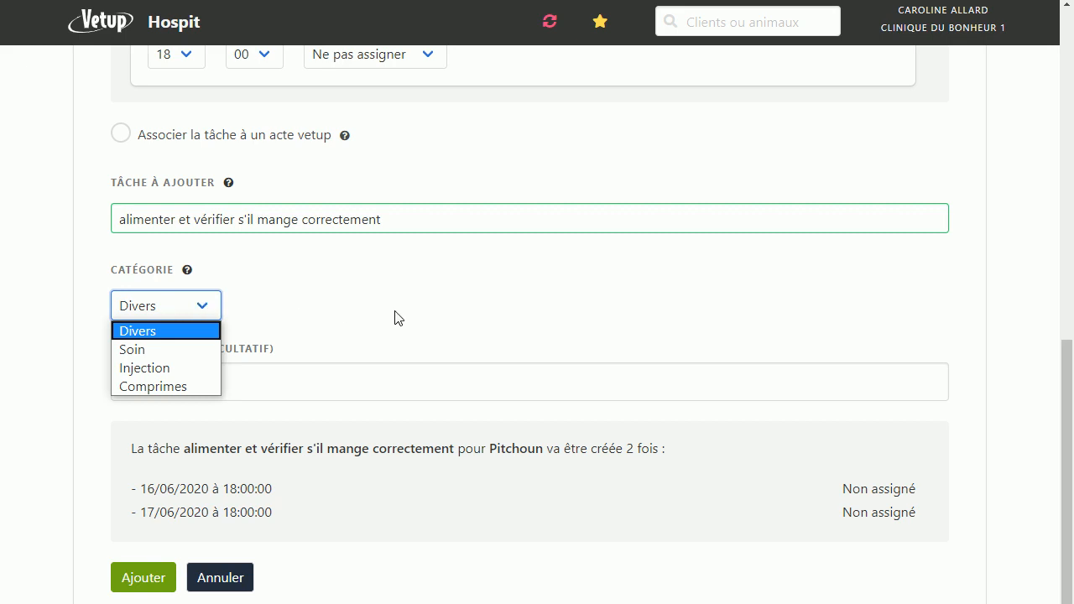
click(132, 349)
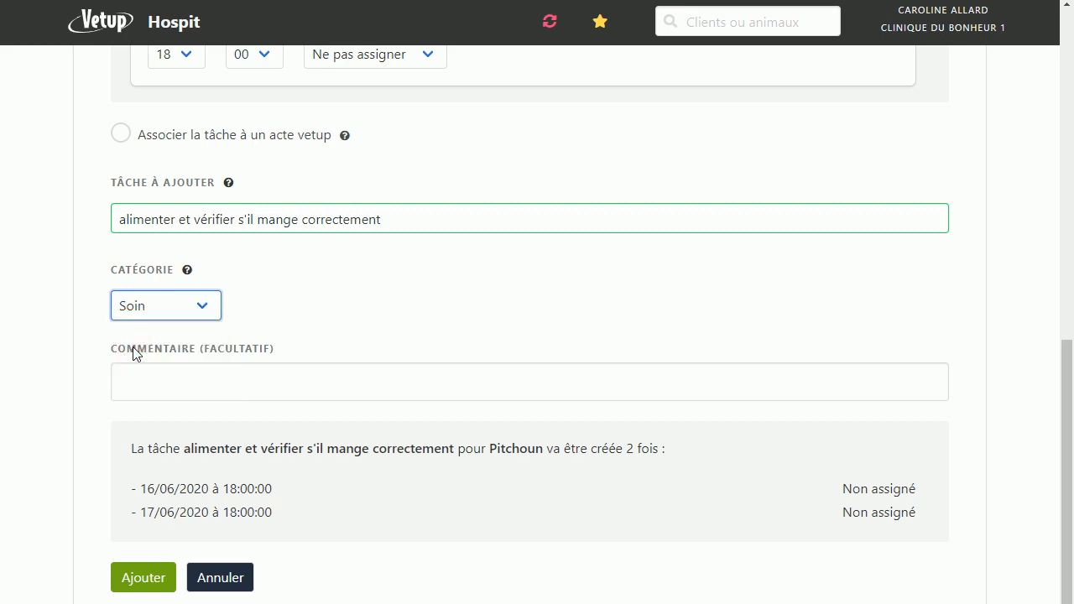
click(311, 378)
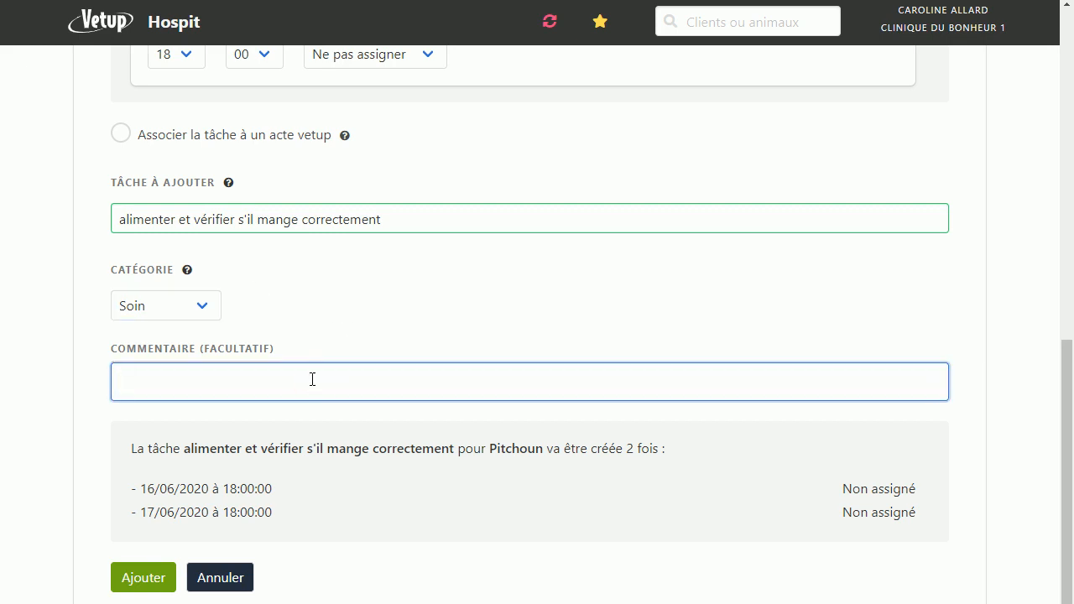
text(Alimenter avec i/d)
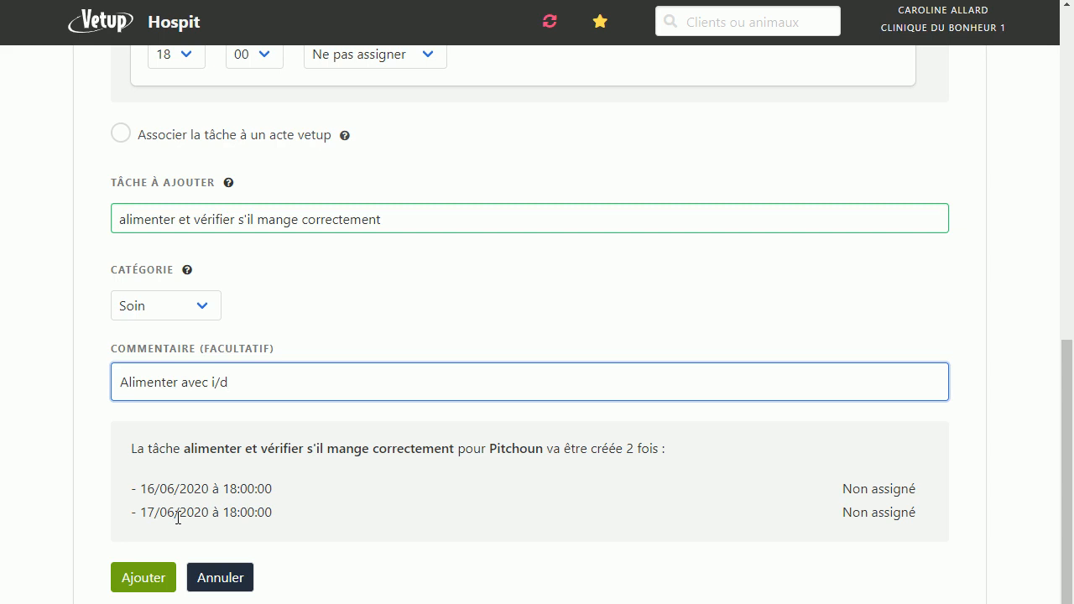
Step: Review the recurring feeding task's settings and add it to Pitchoun's tasks
scroll(395, 379, up, 5)
scroll(395, 384, down, 4)
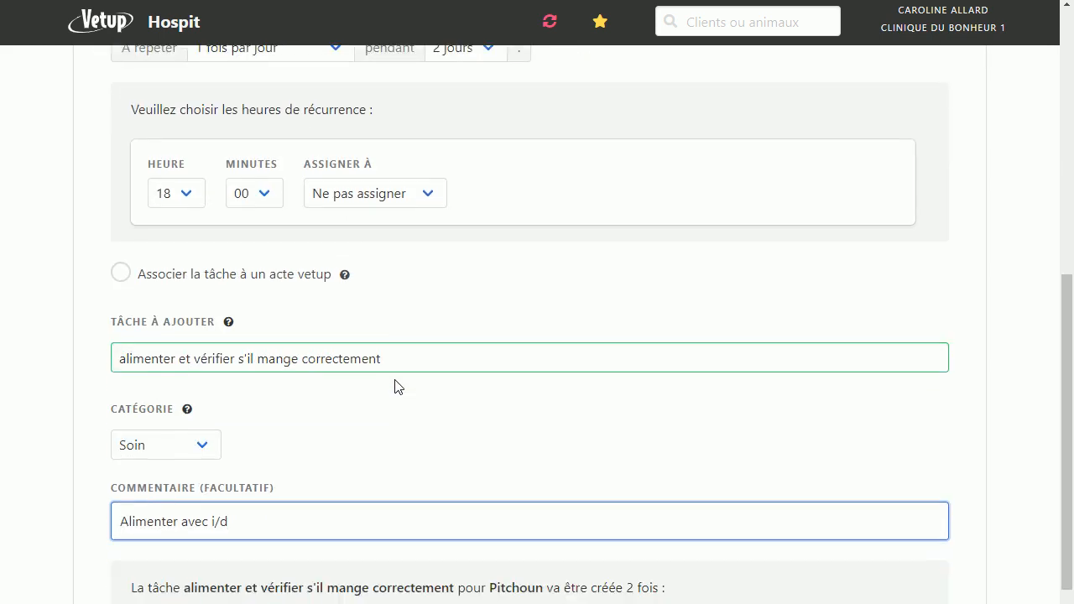
scroll(869, 561, down, 3)
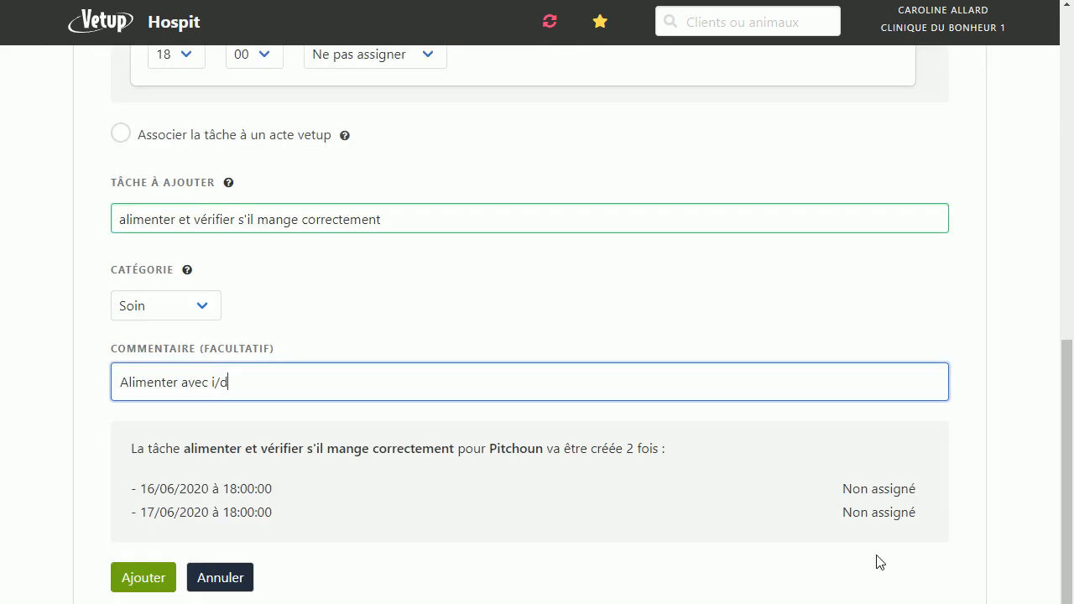
click(139, 584)
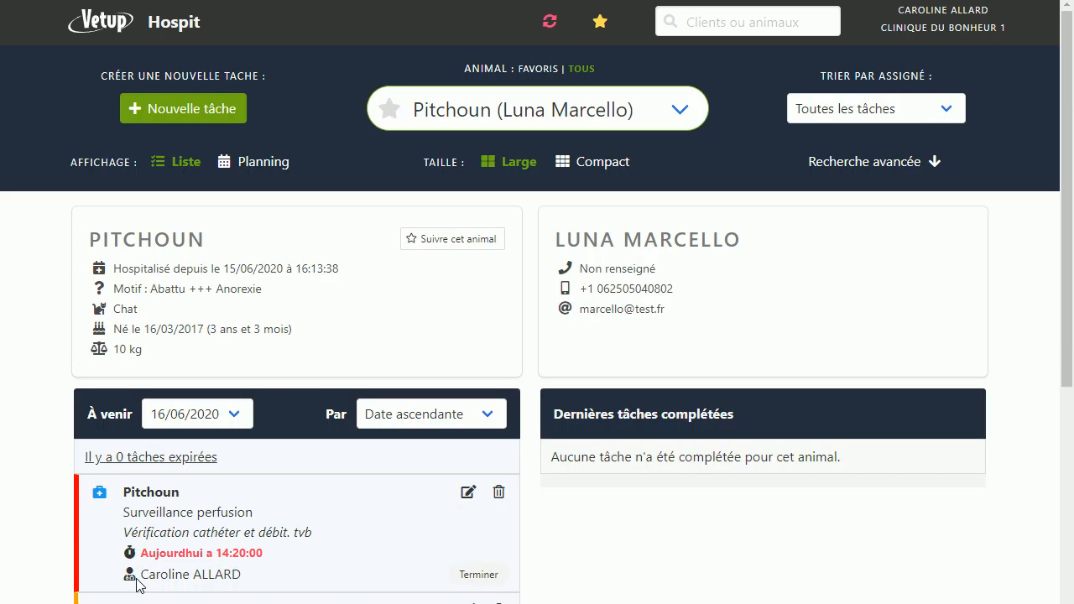
Step: Look through Pitchoun's upcoming tasks for 16/06/2020, and list the ones for 17/06/2020
scroll(137, 584, down, 5)
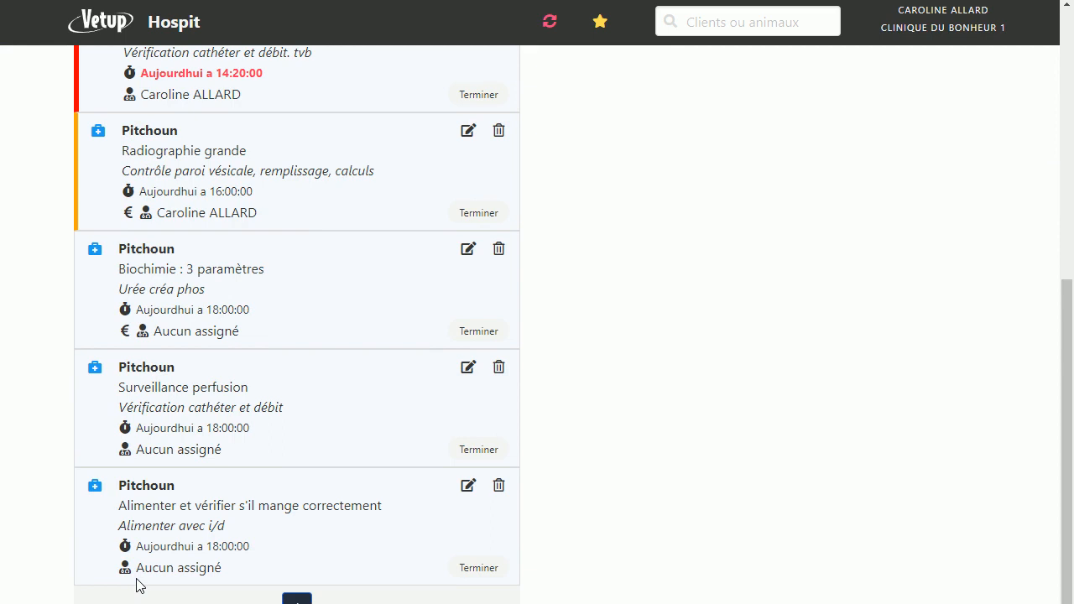
scroll(202, 499, up, 5)
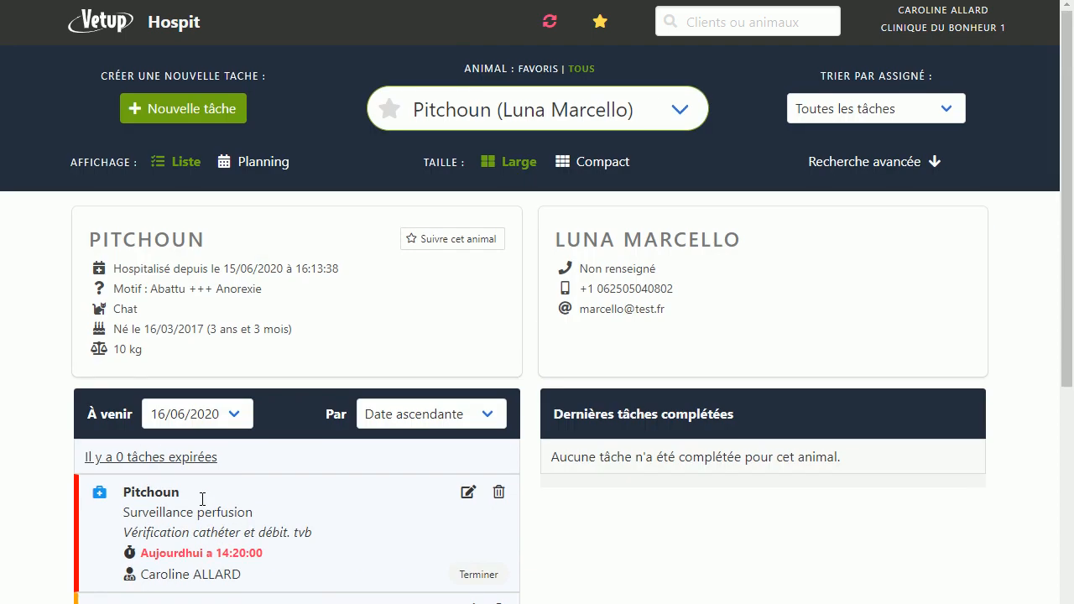
scroll(202, 499, down, 5)
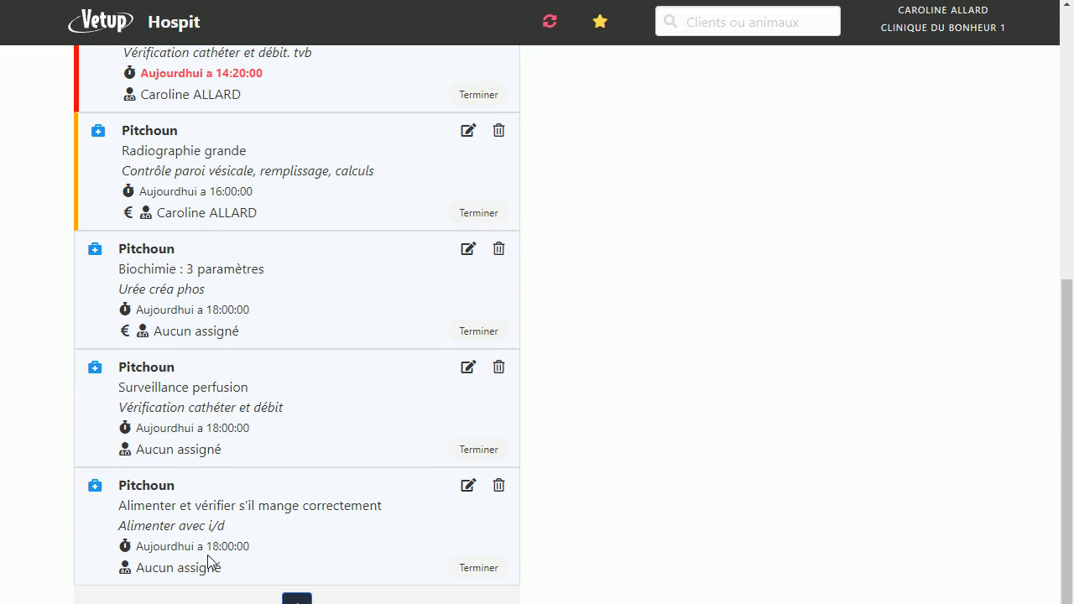
scroll(269, 424, up, 5)
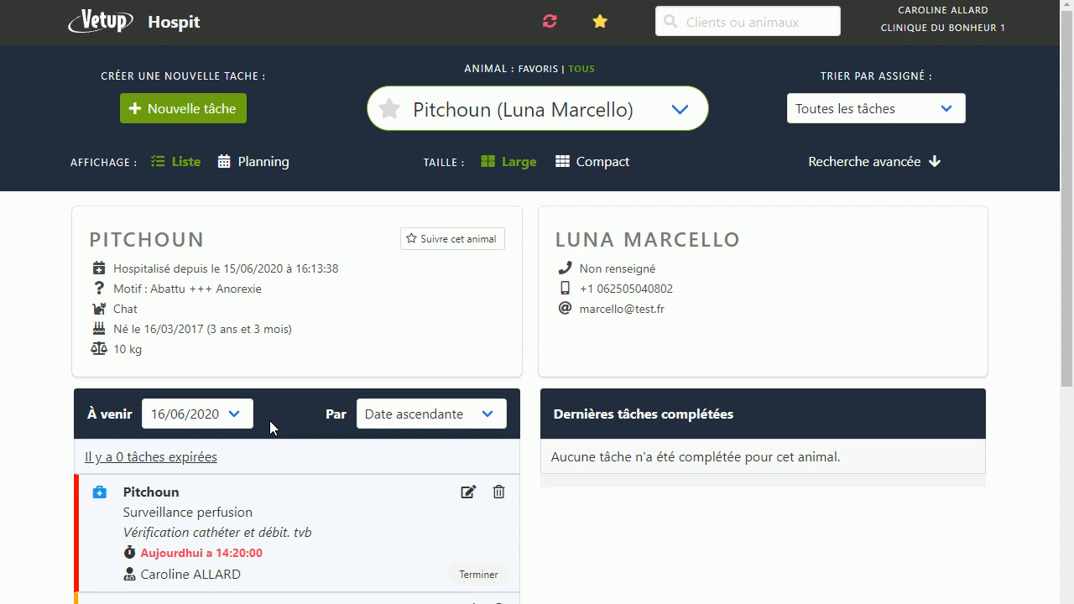
click(234, 415)
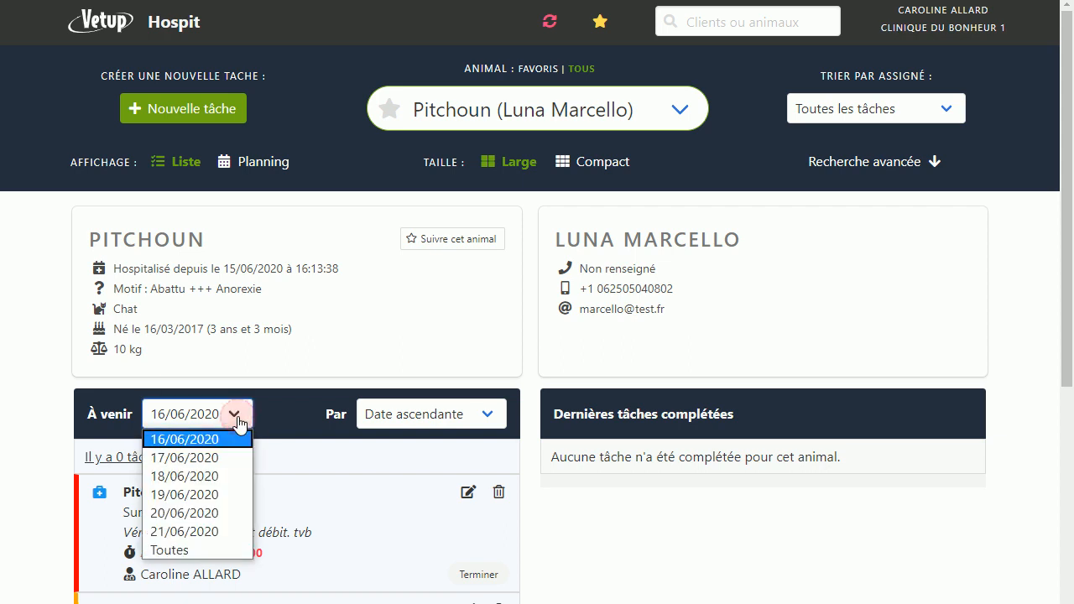
click(198, 457)
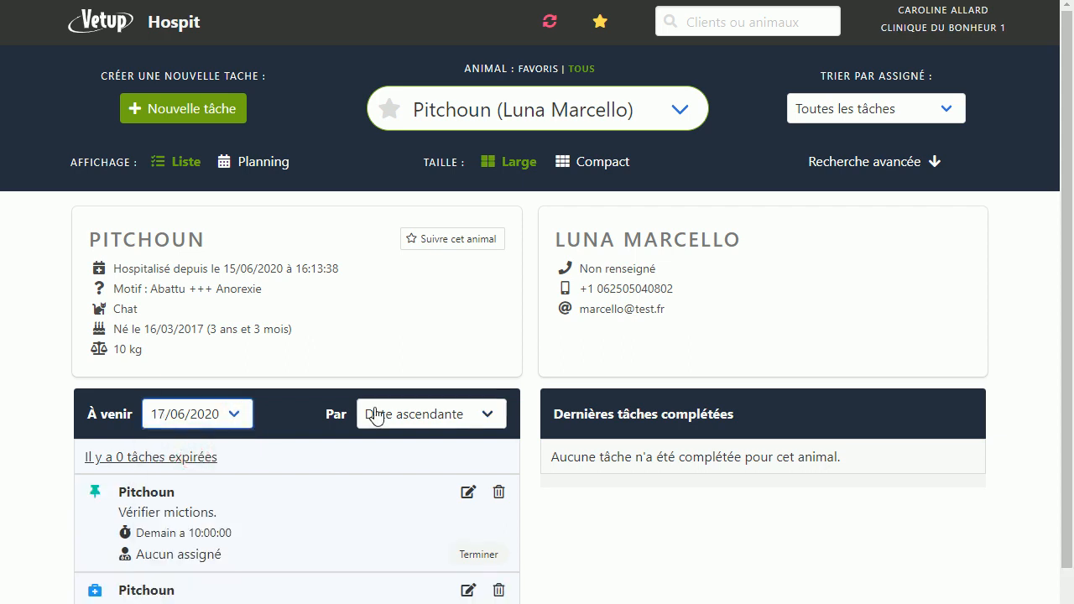
scroll(374, 414, down, 1)
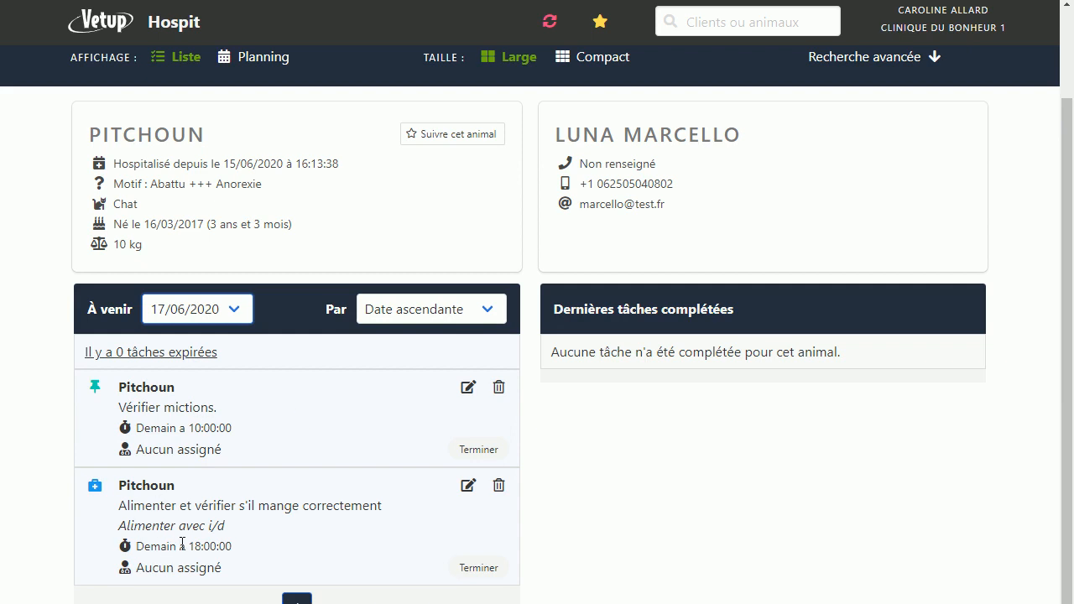
scroll(281, 302, up, 2)
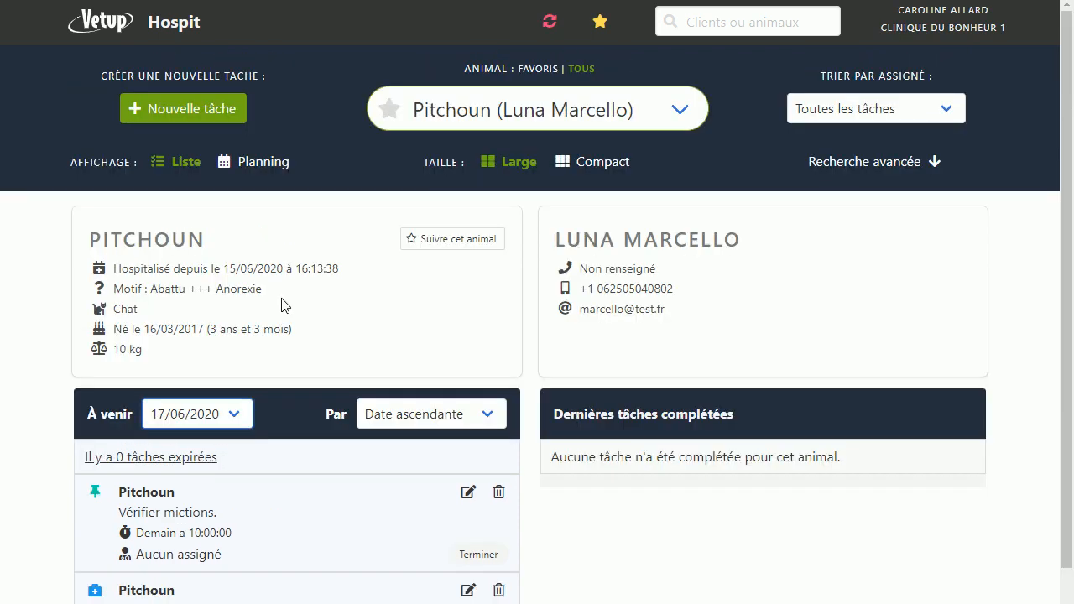
Step: Switch the task display to Planning and look through Pitchoun's scheduled tasks by day and hour
click(252, 162)
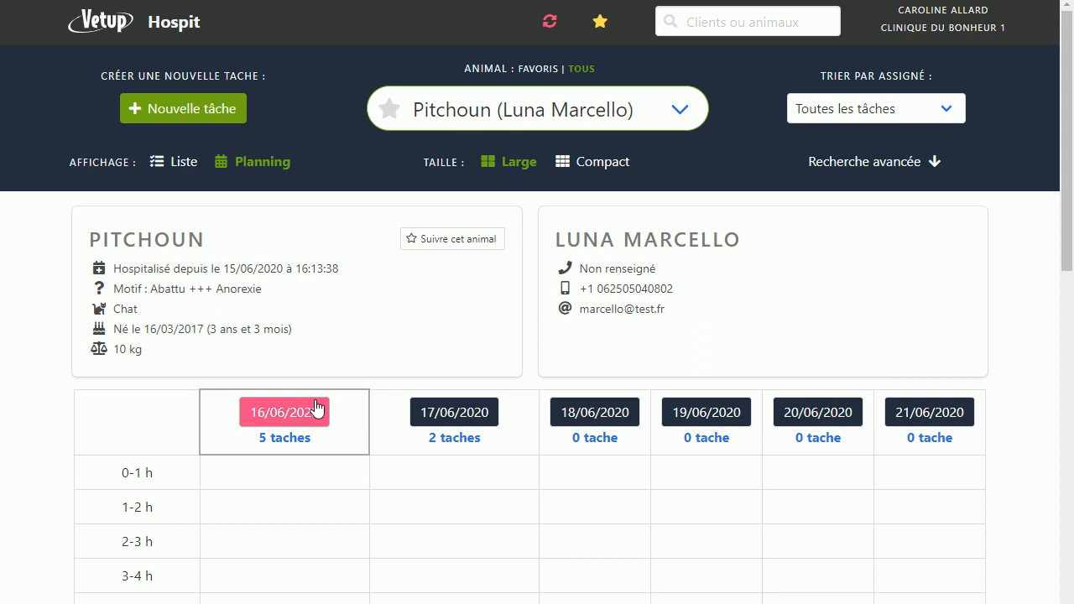
scroll(316, 408, down, 6)
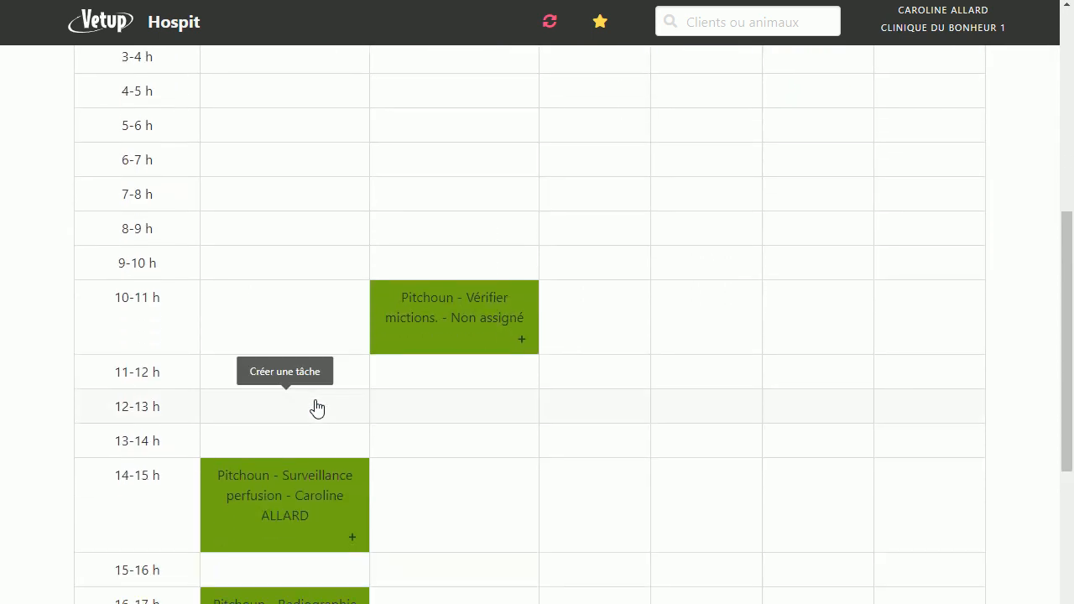
scroll(316, 409, up, 6)
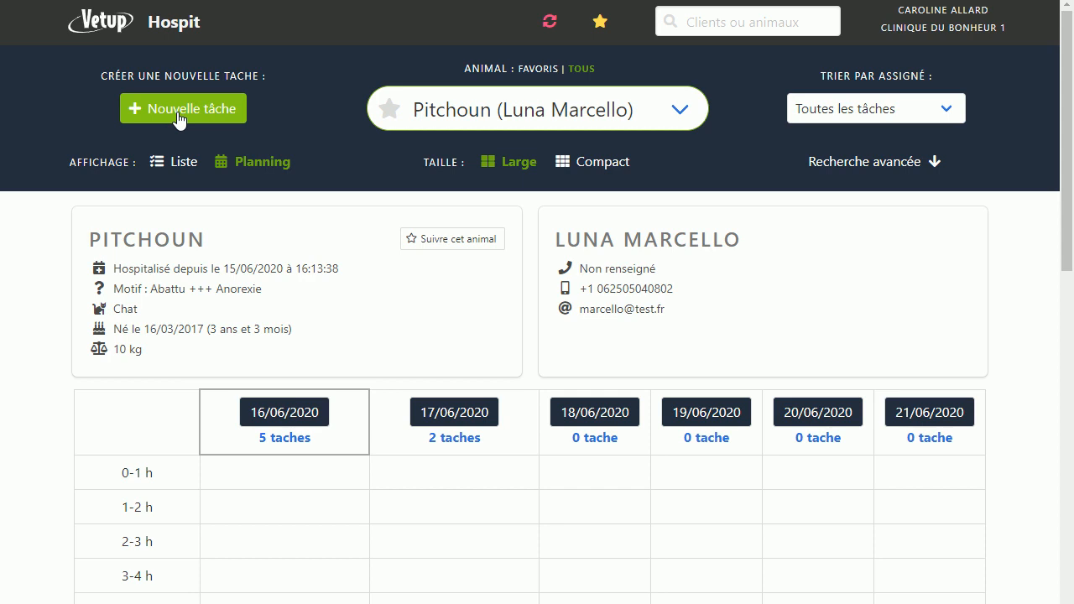
scroll(443, 249, down, 10)
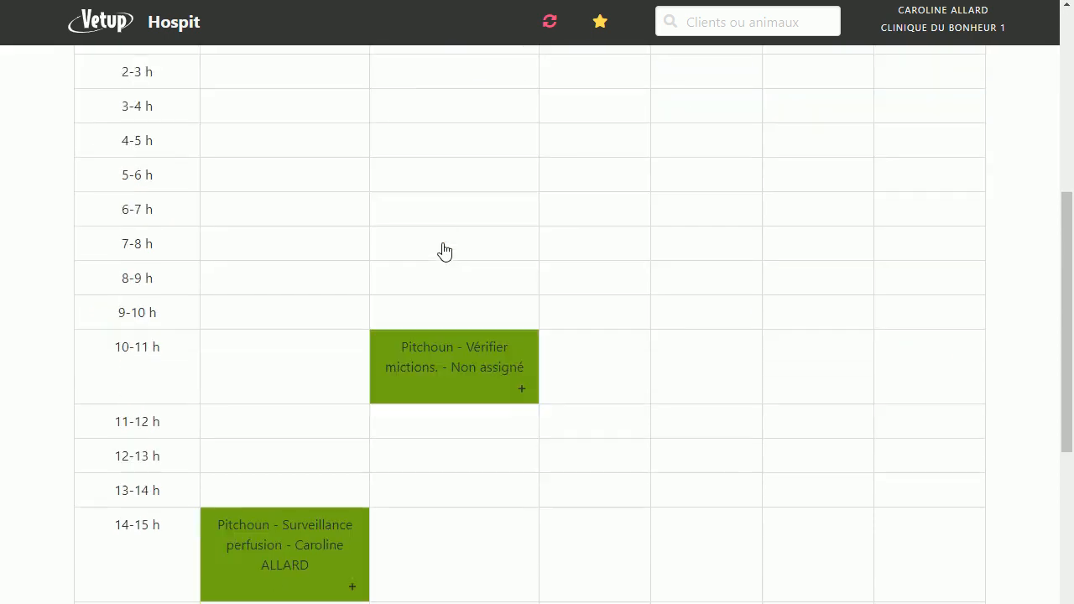
scroll(445, 251, down, 1)
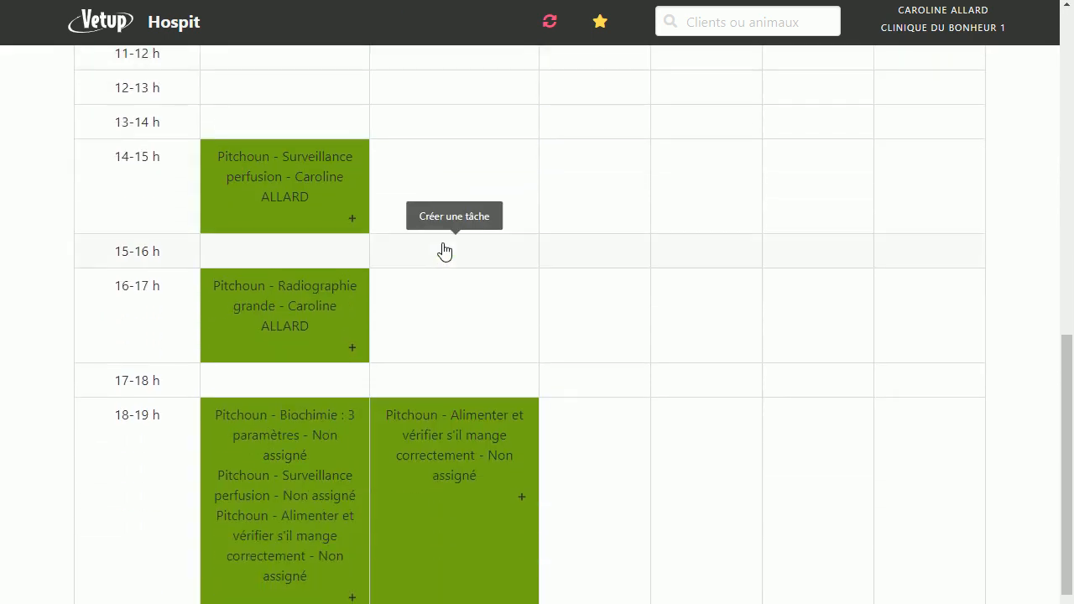
scroll(444, 252, down, 2)
scroll(445, 251, up, 5)
scroll(444, 252, down, 2)
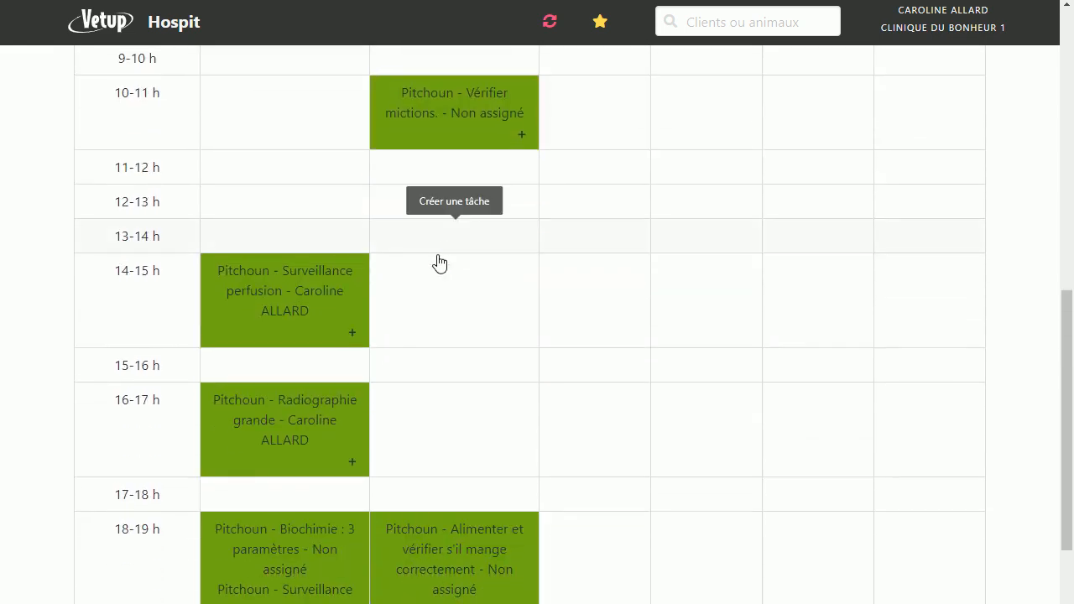
Step: Start a new task for Pitchoun from the planning's 15-16 h slot on 17/06/2020
click(414, 378)
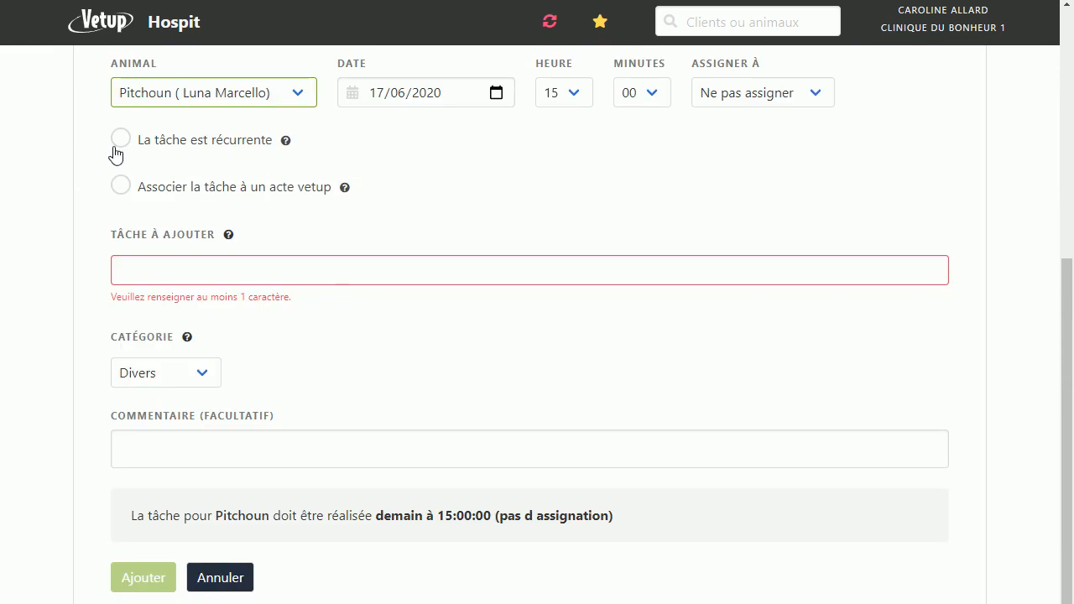
scroll(388, 202, up, 3)
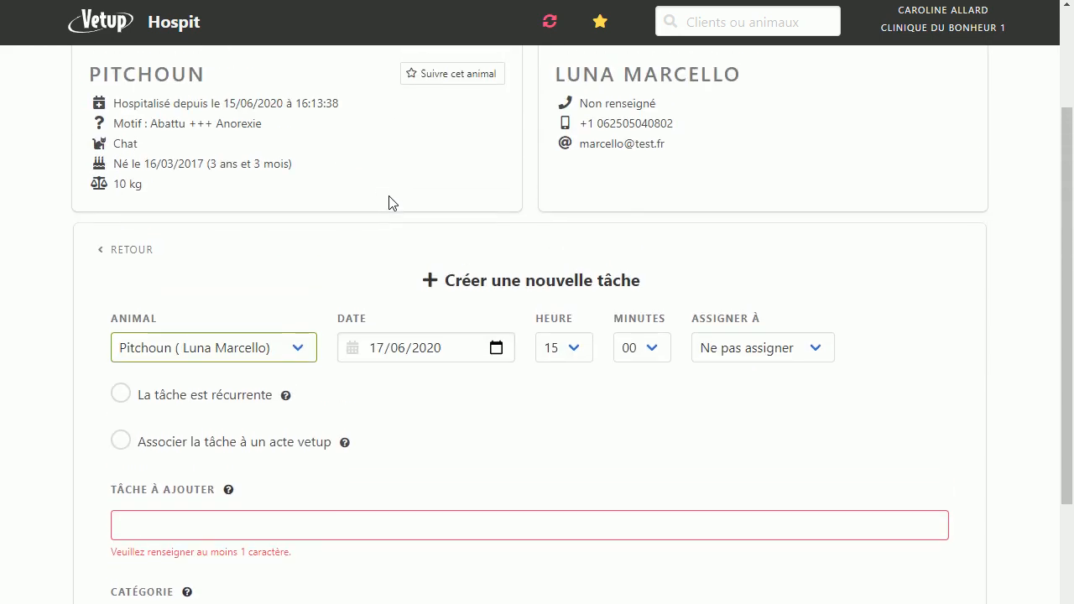
scroll(389, 202, down, 1)
scroll(388, 202, down, 1)
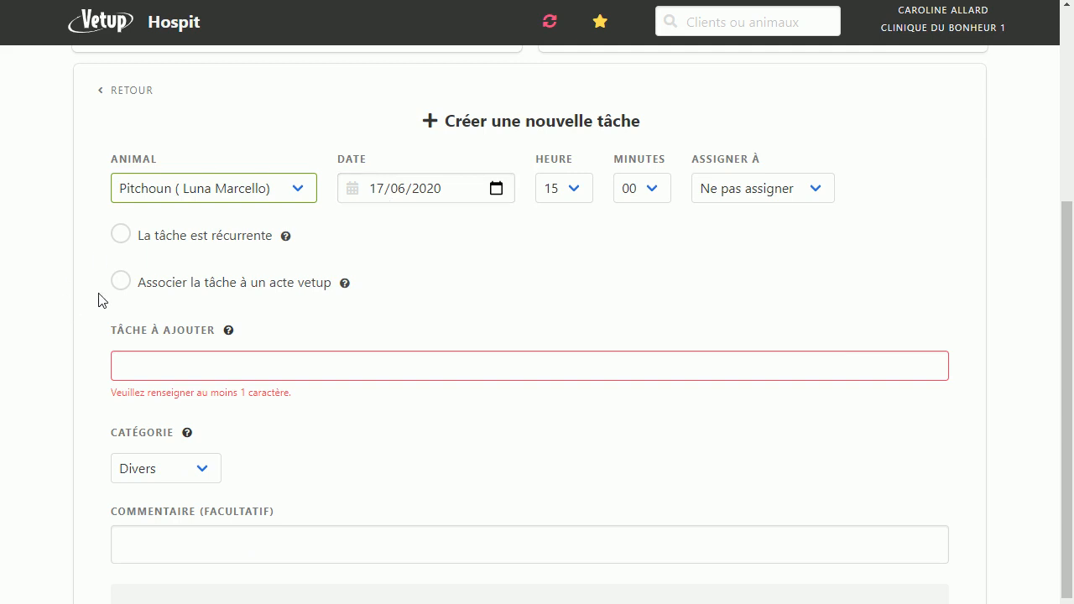
Step: Enable association of the task with a Vetup act, search the acts for "bilan bio", and close that search
click(121, 282)
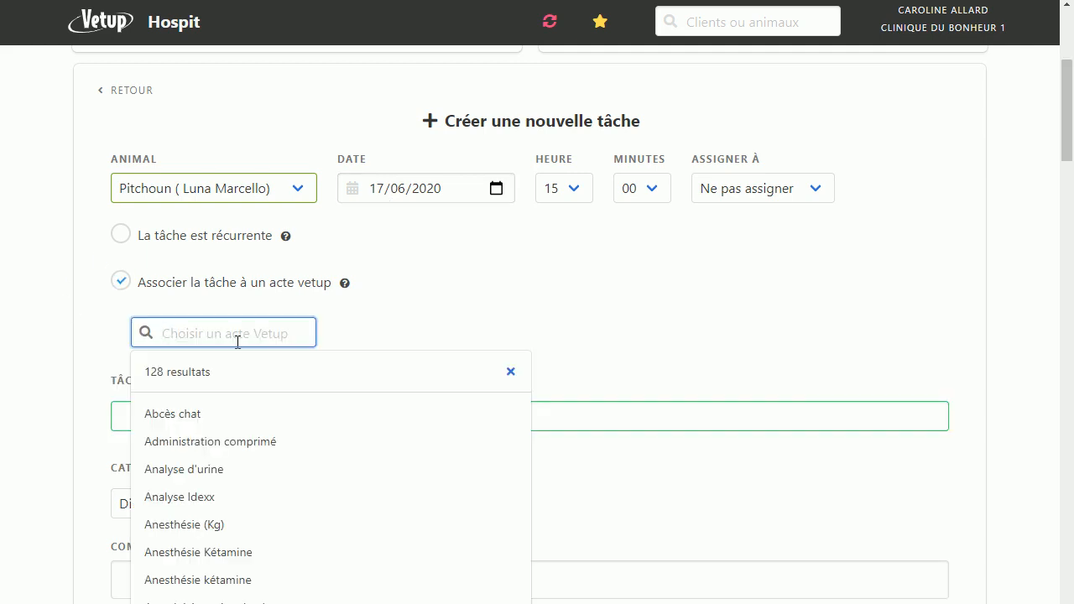
text(bilan )
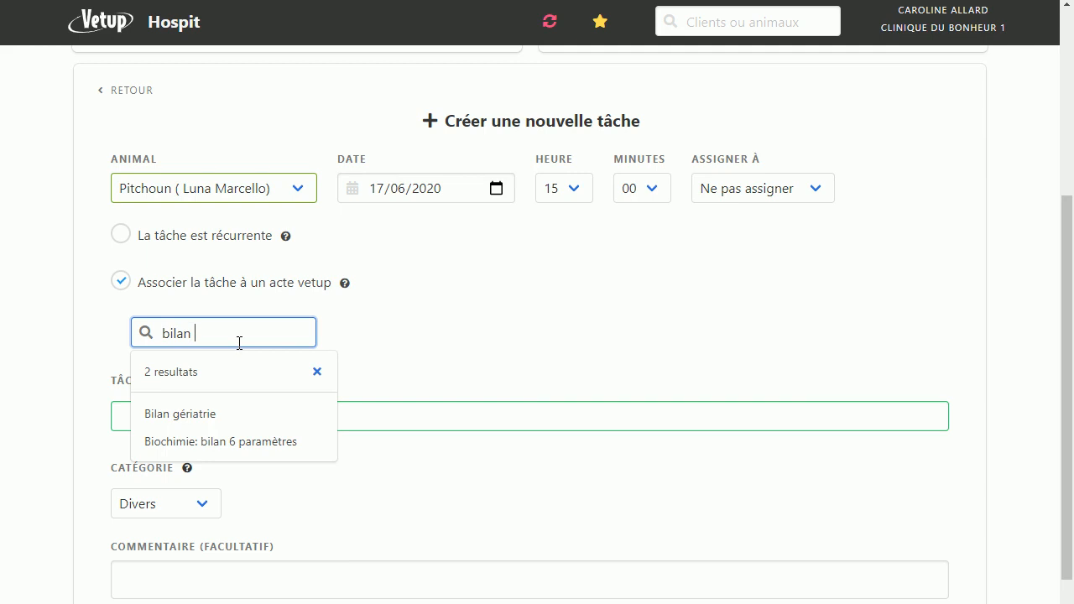
text(biio)
key(BackSpace)
key(BackSpace)
key(BackSpace)
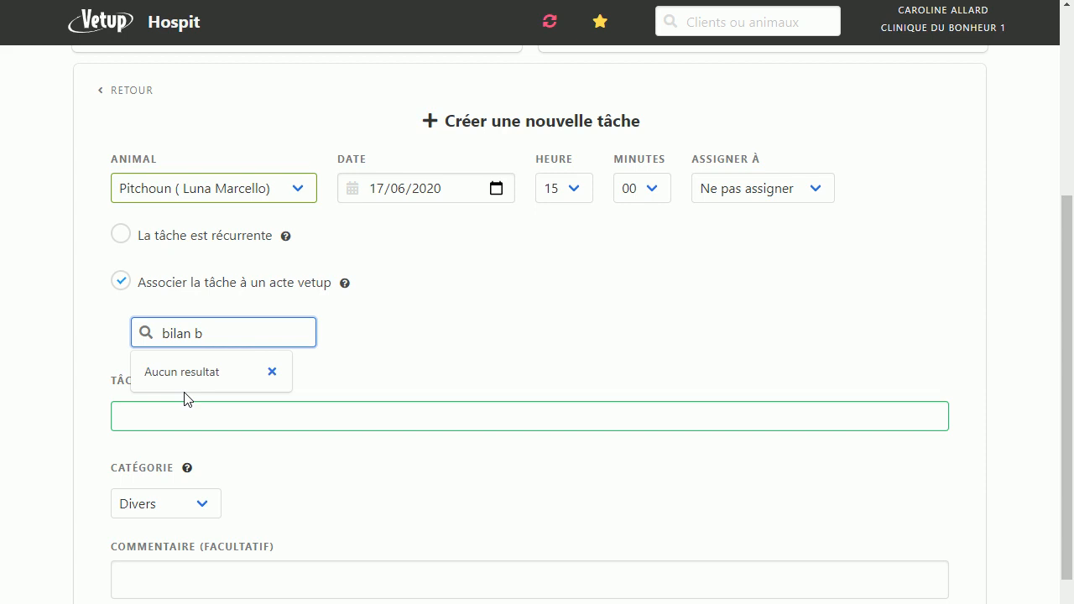
text(io)
click(272, 371)
Step: Search the Vetup acts for "bioc" and choose "Biochimie: bilan 6 paramètres" as the task's act
click(223, 333)
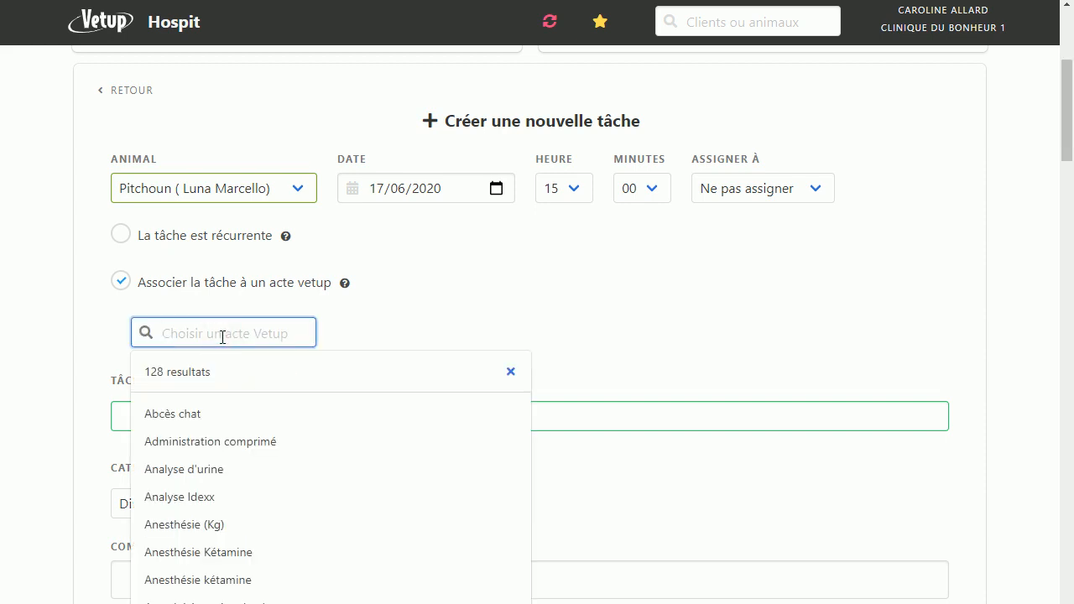
text(bioc)
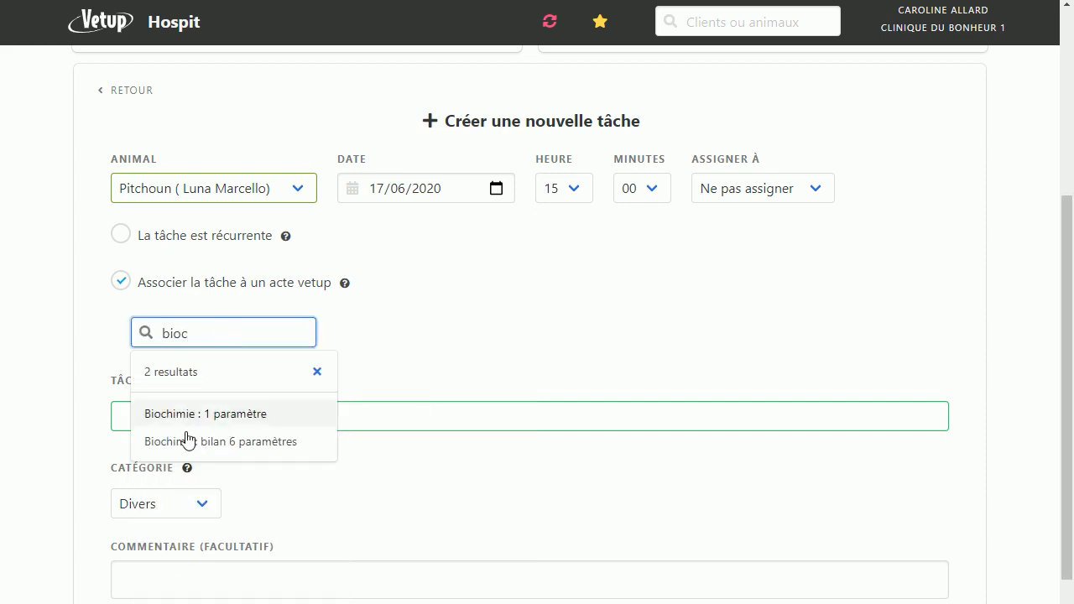
click(225, 449)
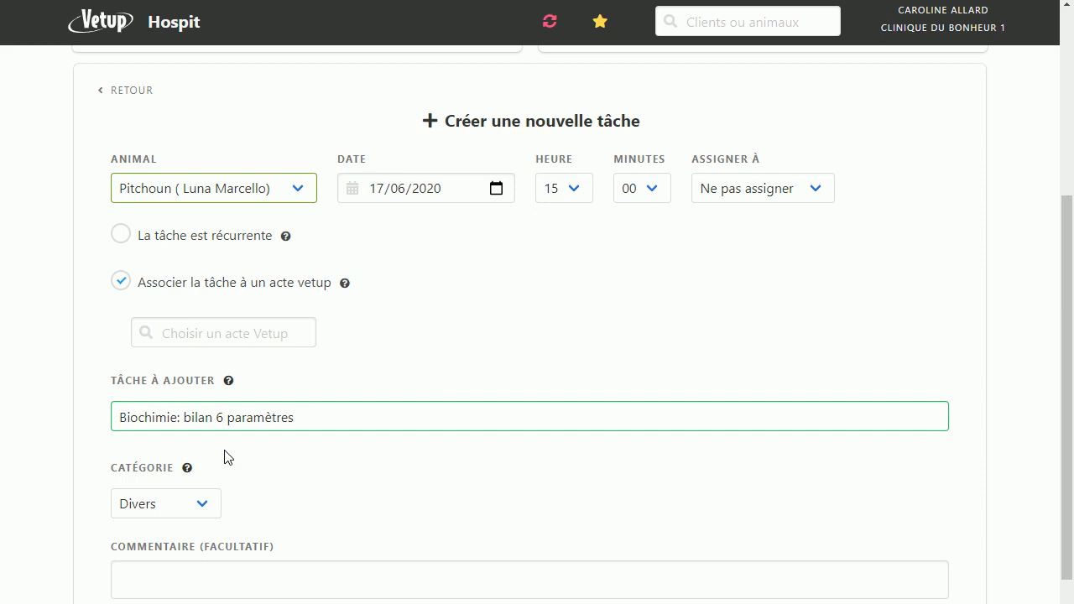
Step: Set the biochemistry task's category to Soin, leaving the optional comment empty
scroll(372, 346, down, 1)
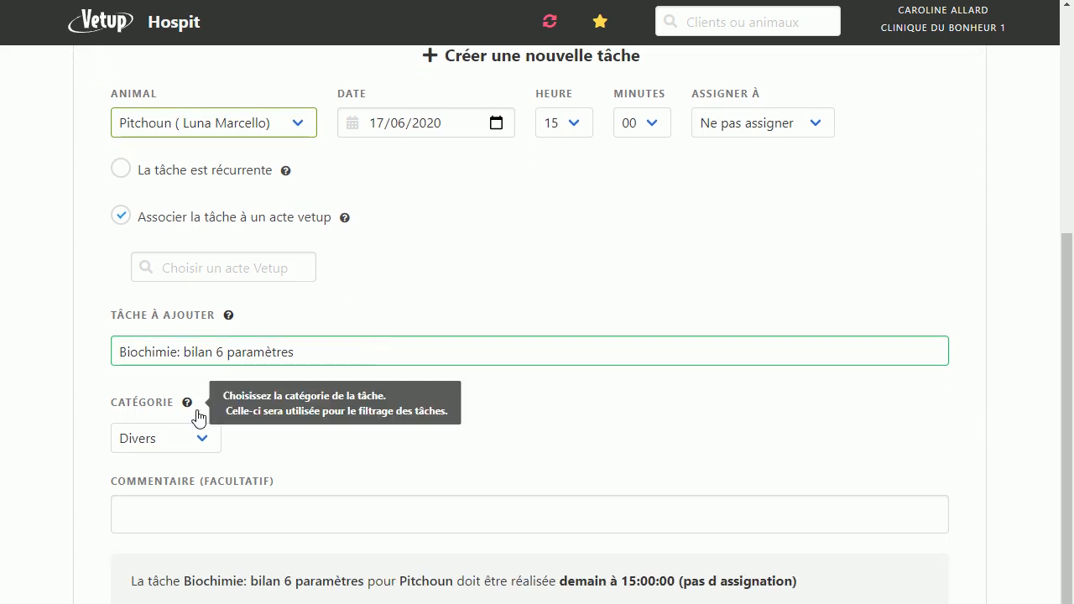
click(196, 446)
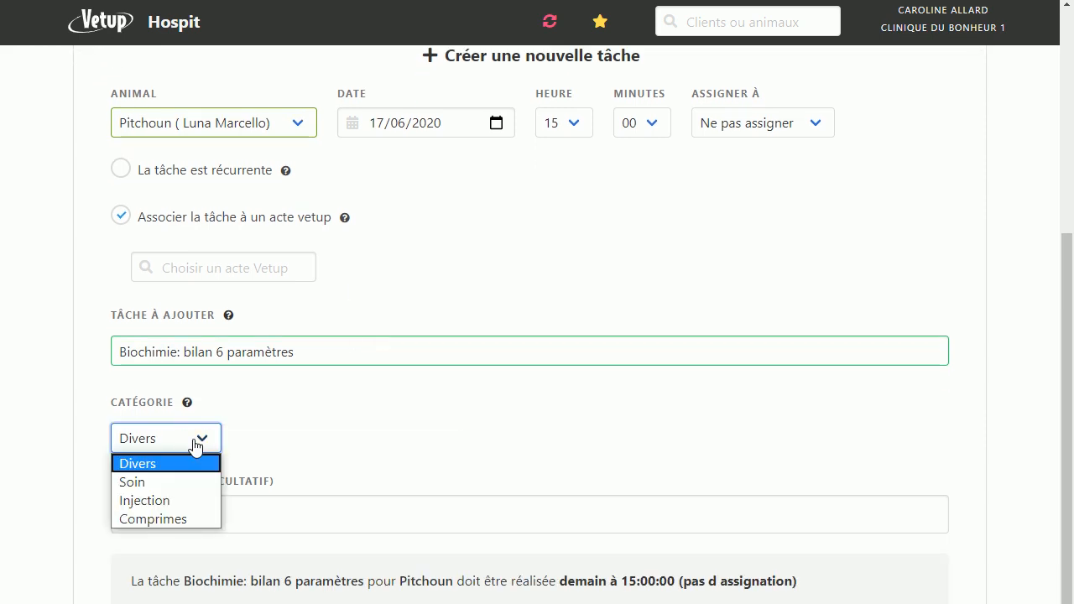
click(167, 482)
click(190, 503)
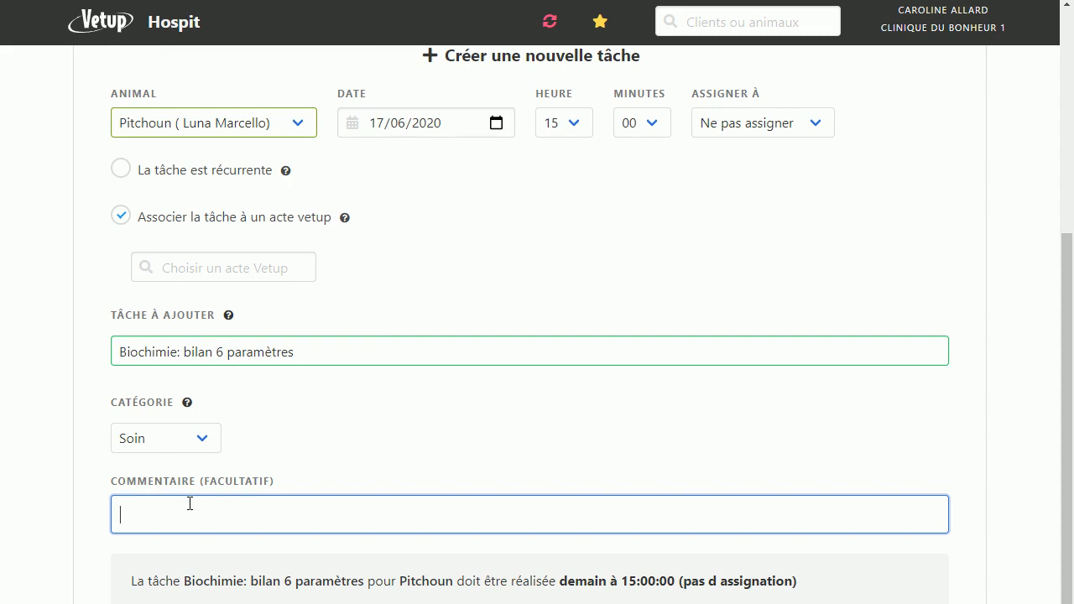
Step: Assign the biochemistry task to the signed-in staff member and add it to the planning
scroll(190, 503, down, 1)
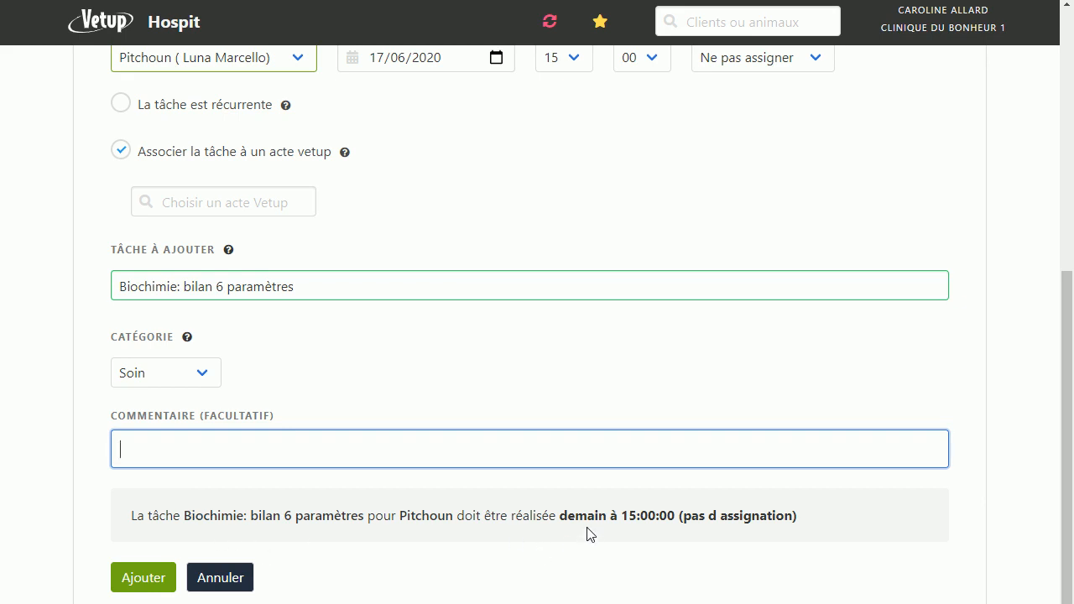
scroll(643, 357, up, 5)
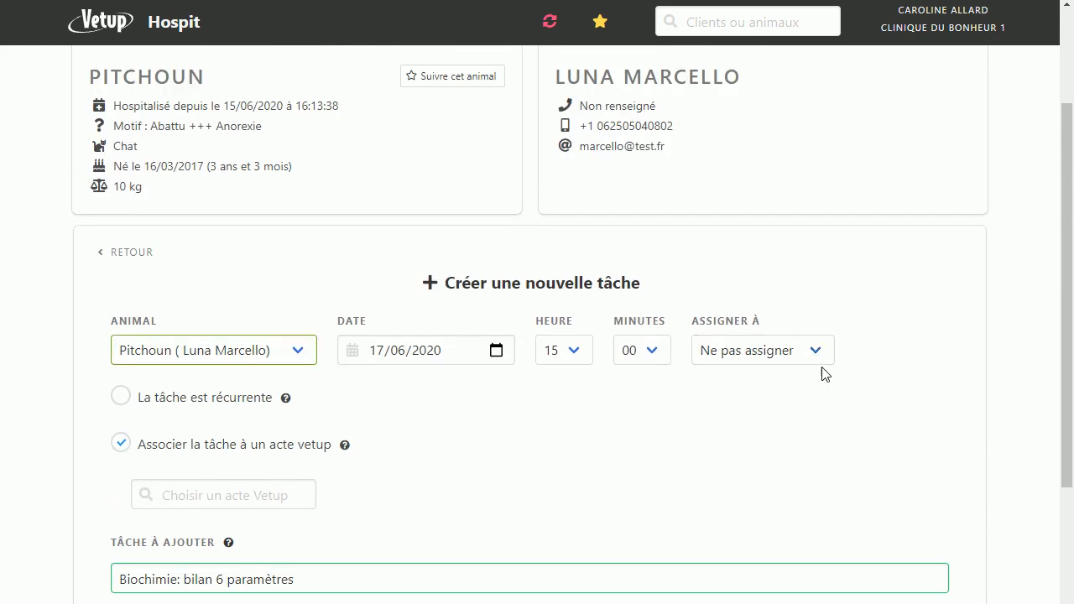
click(818, 352)
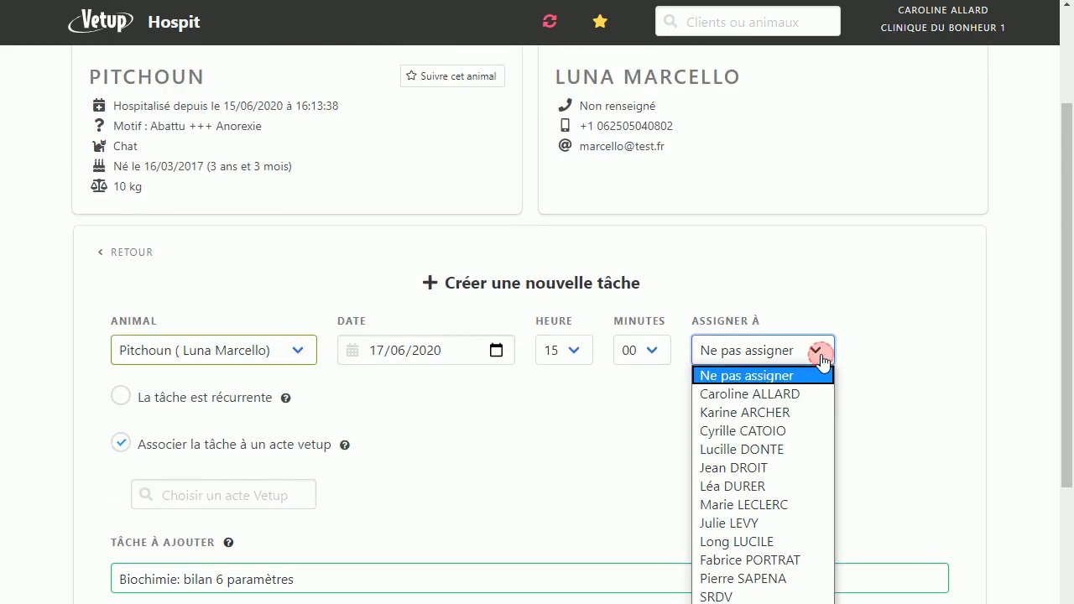
click(776, 394)
scroll(577, 413, down, 5)
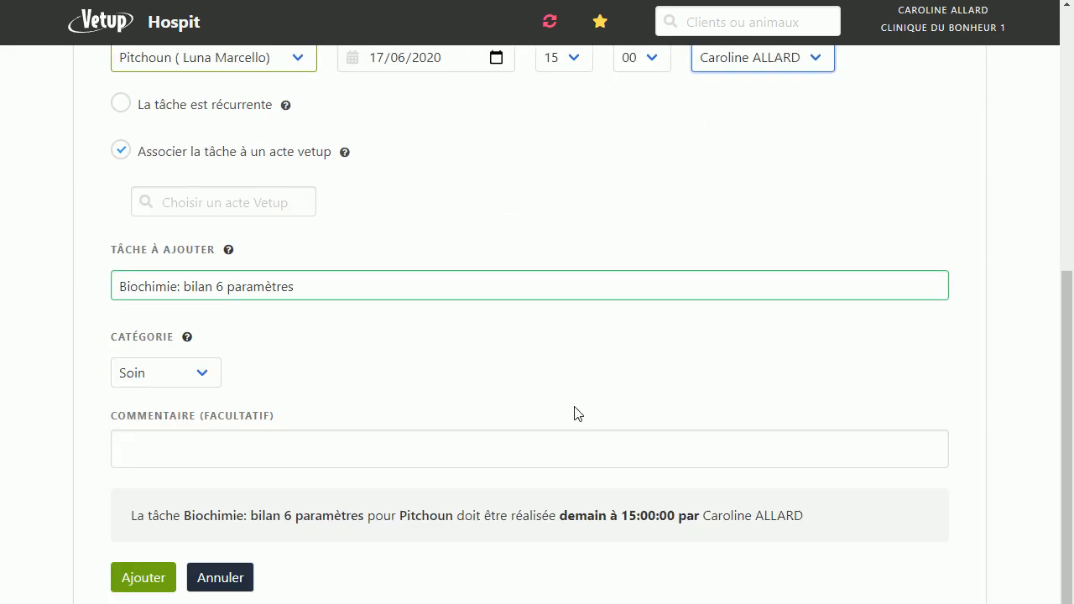
click(144, 581)
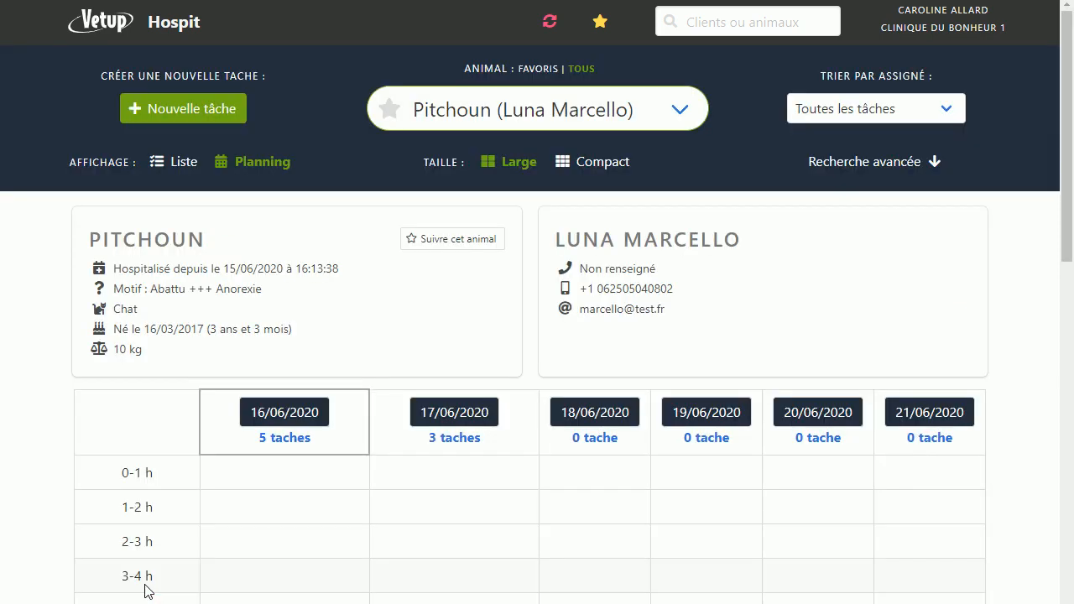
Step: Examine the planning for the biochemistry task on 17/06/2020 at 15-16 h and its neighbouring tasks
scroll(353, 324, down, 3)
scroll(353, 323, up, 3)
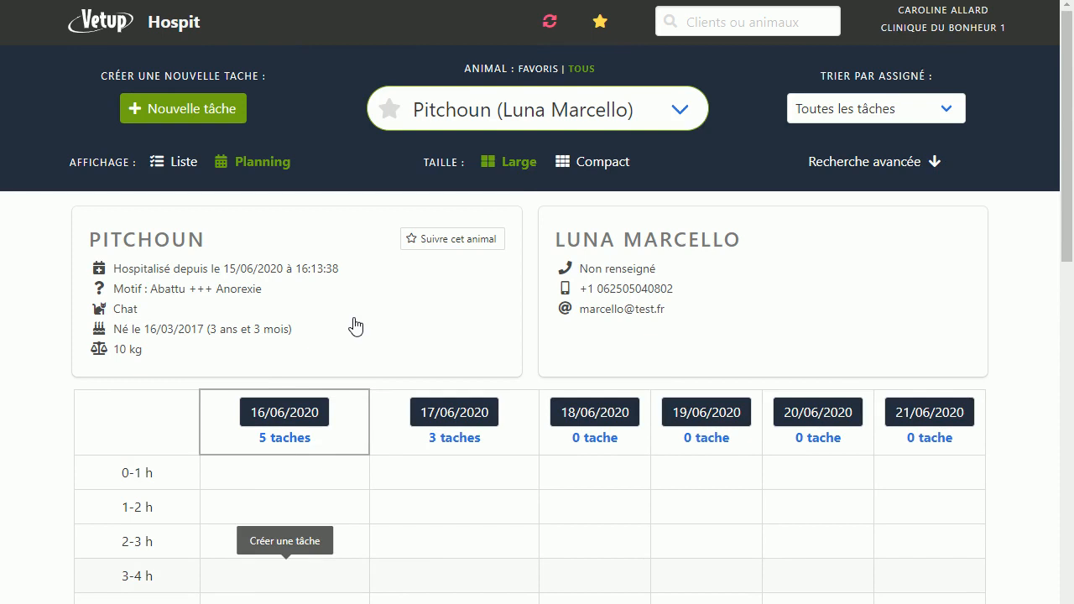
scroll(355, 326, down, 3)
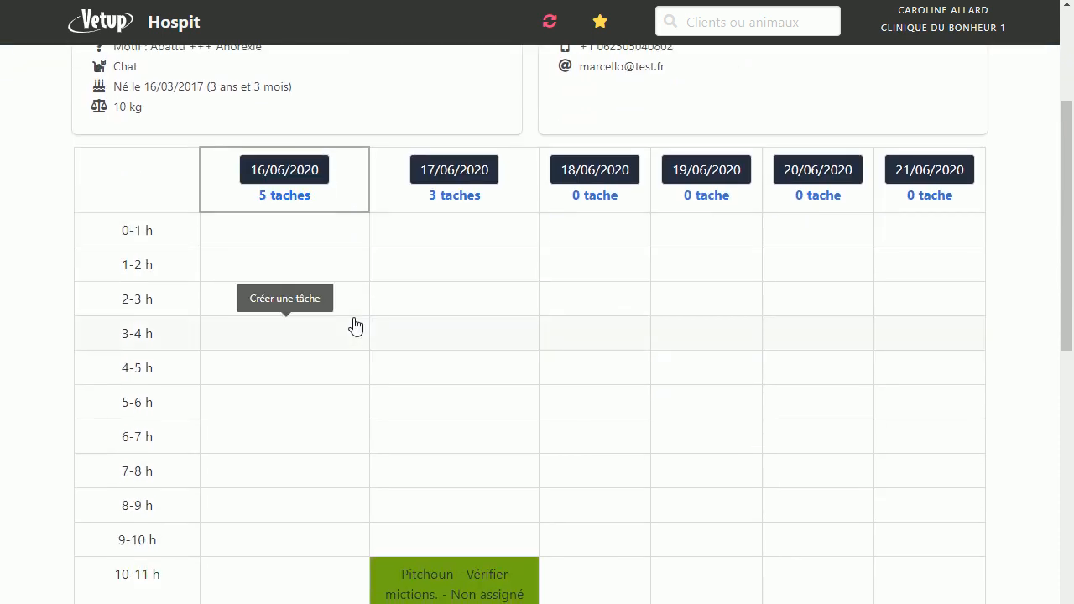
scroll(356, 326, down, 9)
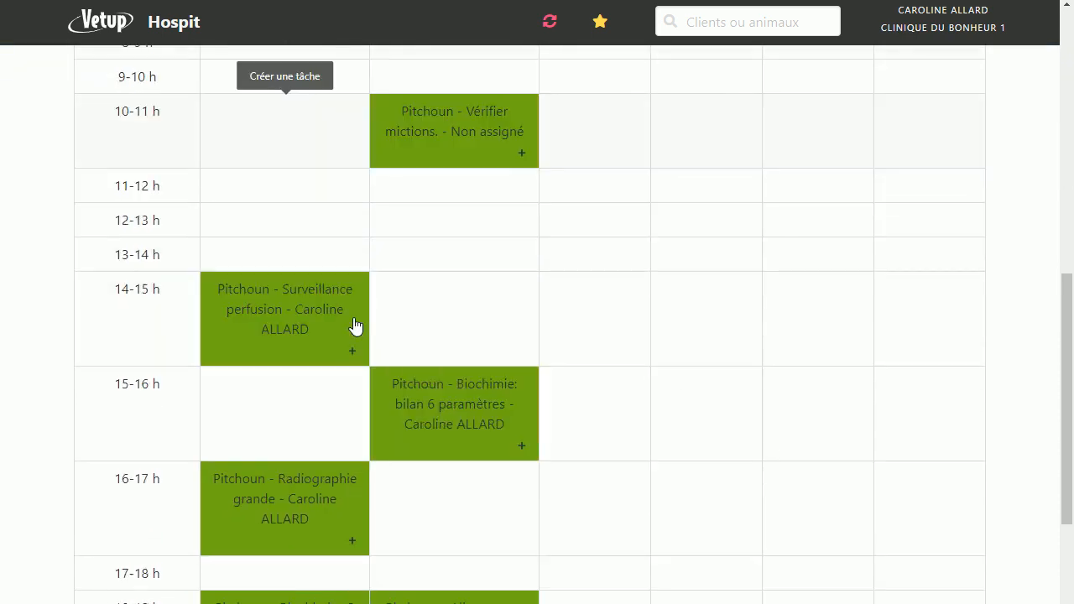
scroll(355, 327, down, 1)
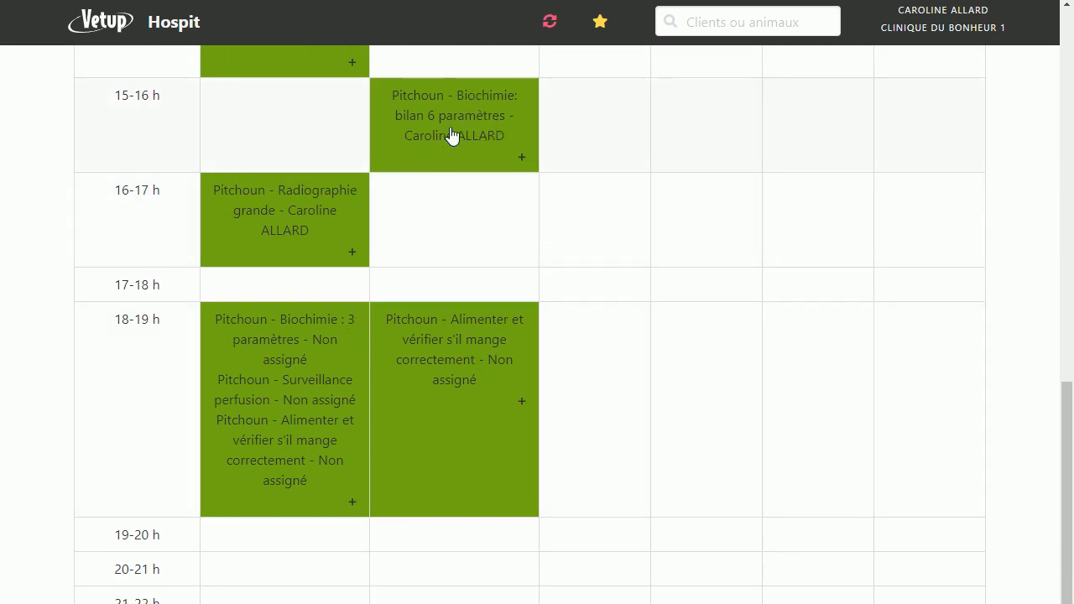
scroll(432, 131, up, 15)
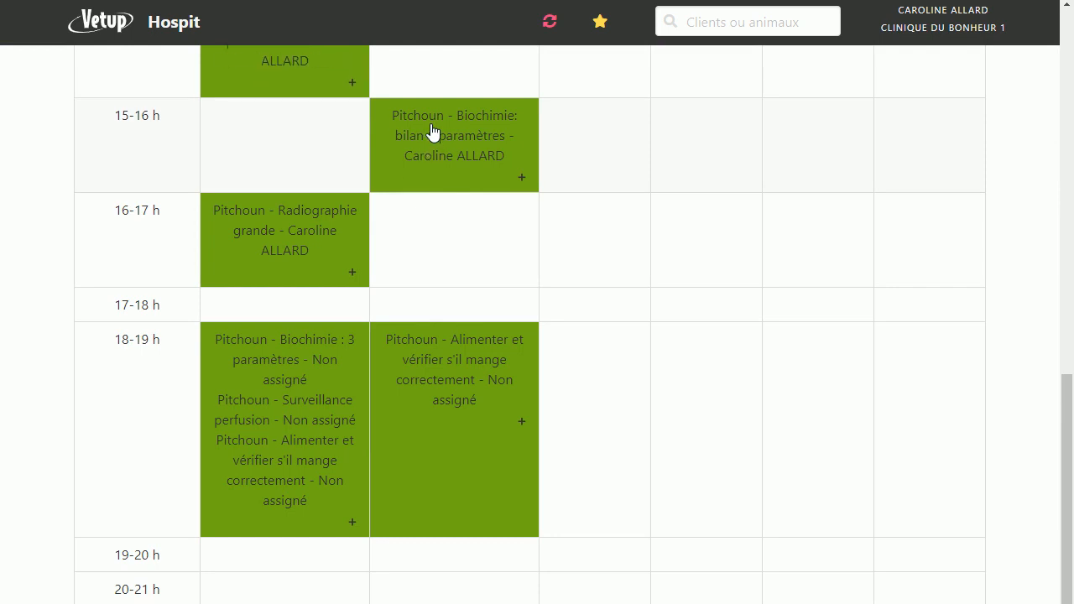